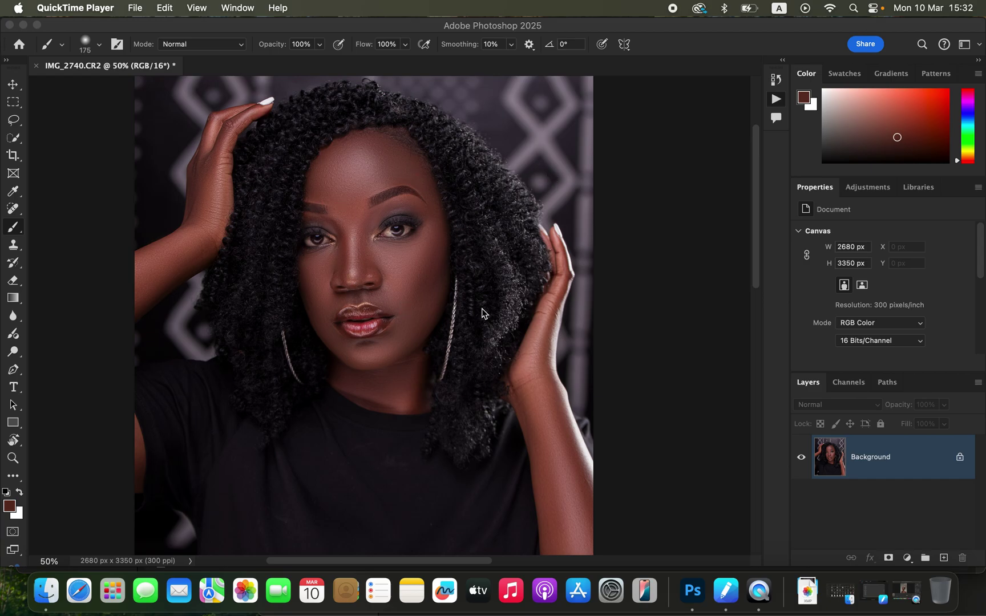
# Add a Brightness/Contrast adjustment layer above the background and set its contrast to 18
pyautogui.click(906, 563)
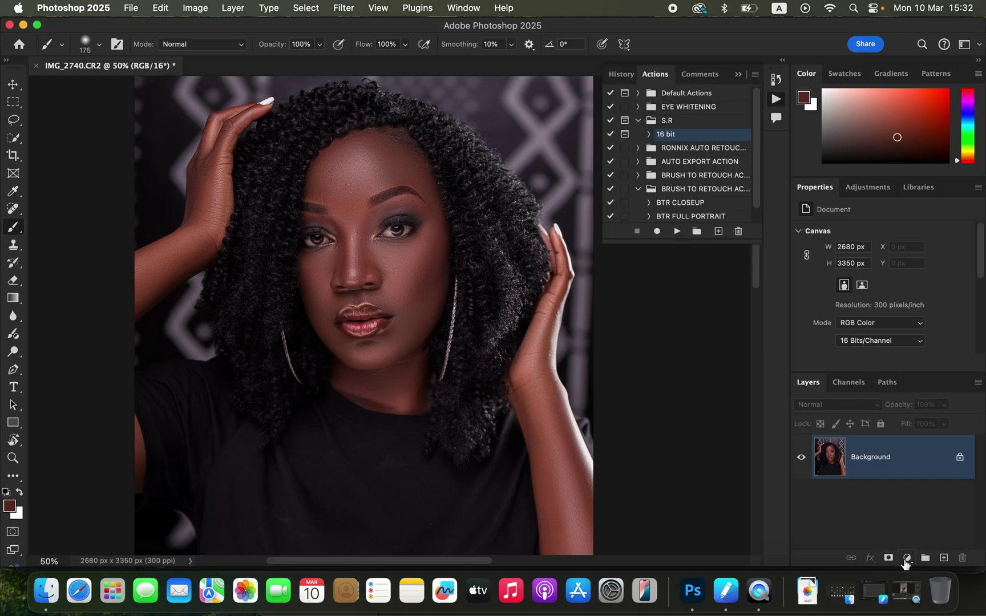
pyautogui.click(907, 558)
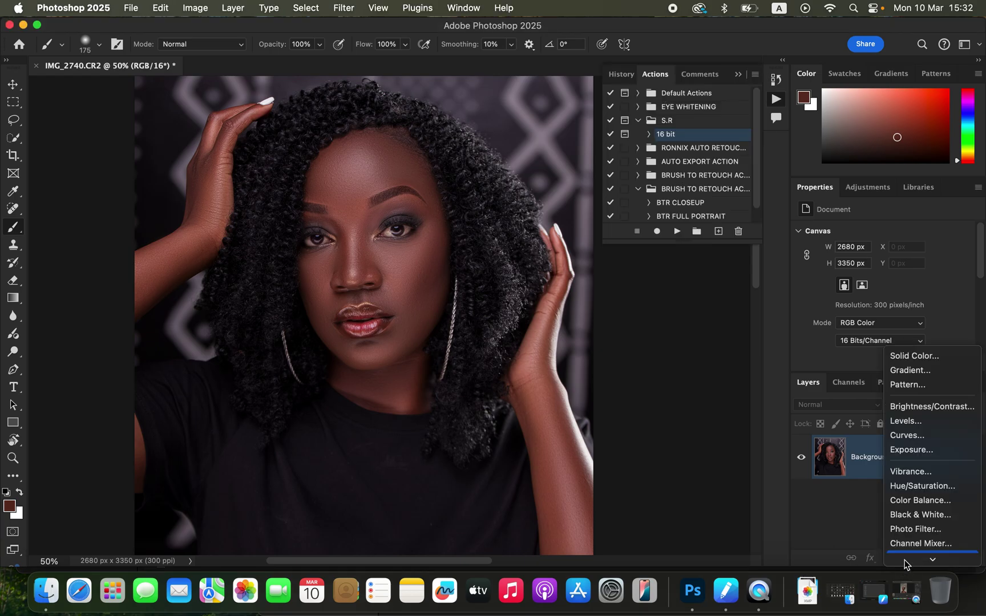
pyautogui.moveTo(905, 560)
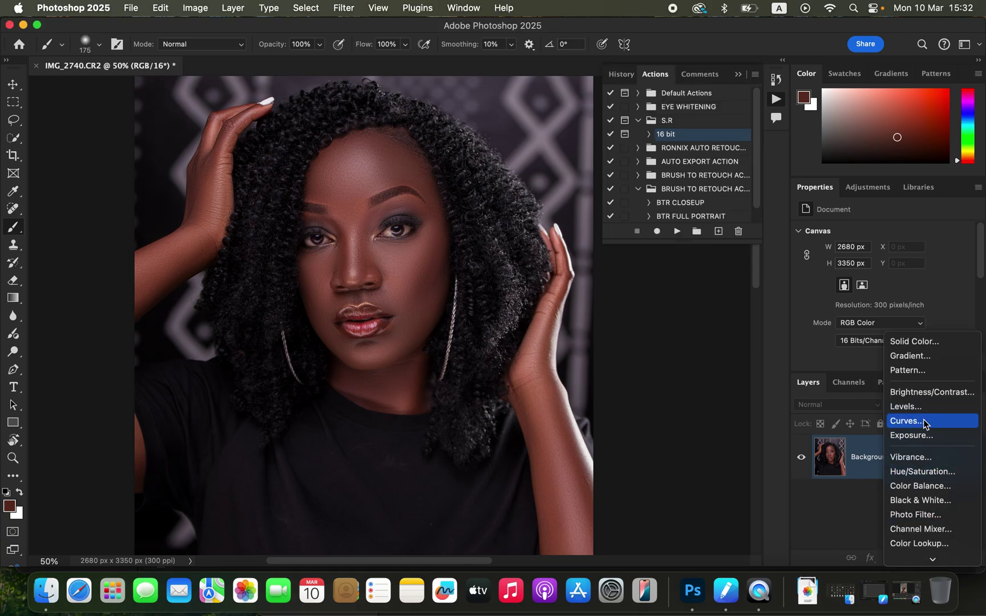
pyautogui.click(925, 396)
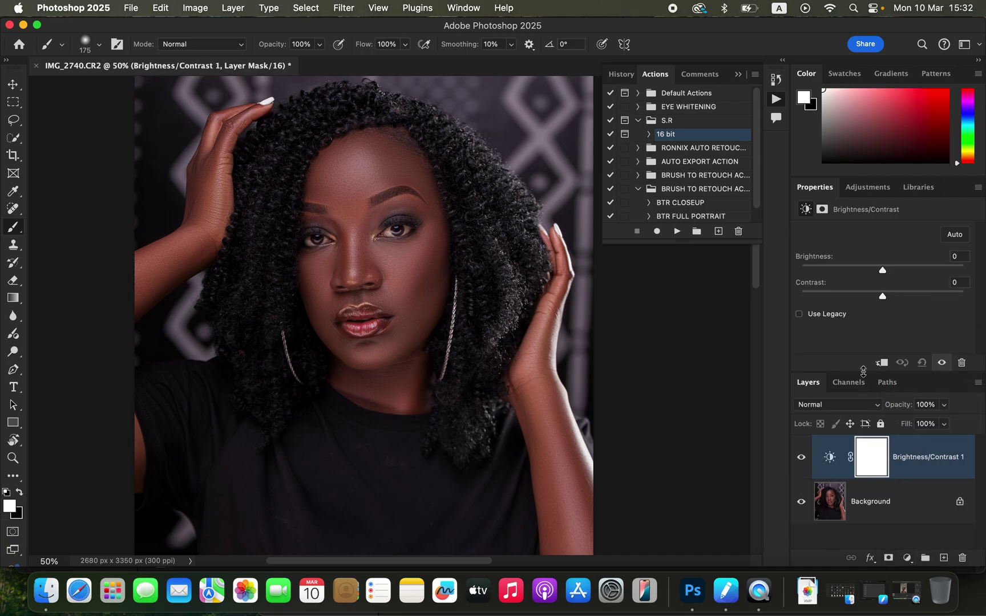
pyautogui.moveTo(886, 296); pyautogui.dragTo(897, 298)
pyautogui.click(899, 298)
pyautogui.moveTo(899, 299); pyautogui.dragTo(897, 297)
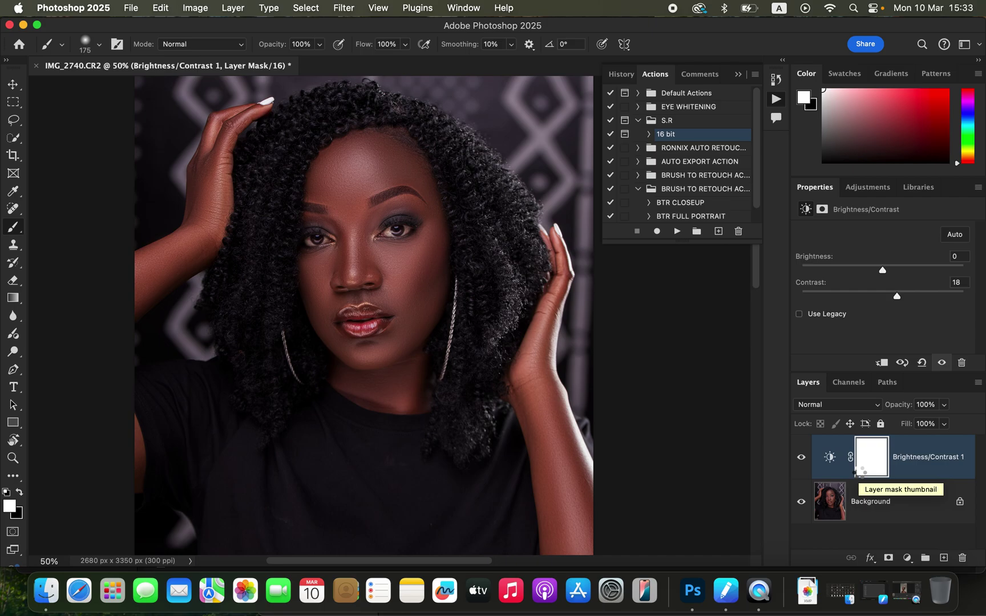
# Merge the visible layers into a new stamped layer and select the subject automatically
pyautogui.press('super+alt+shift+e')
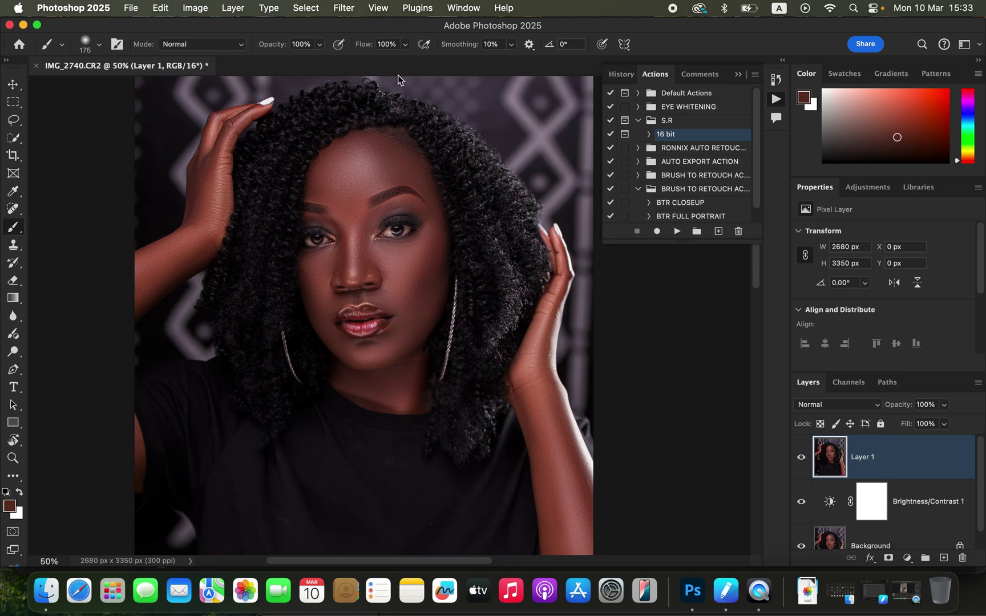
pyautogui.click(307, 8)
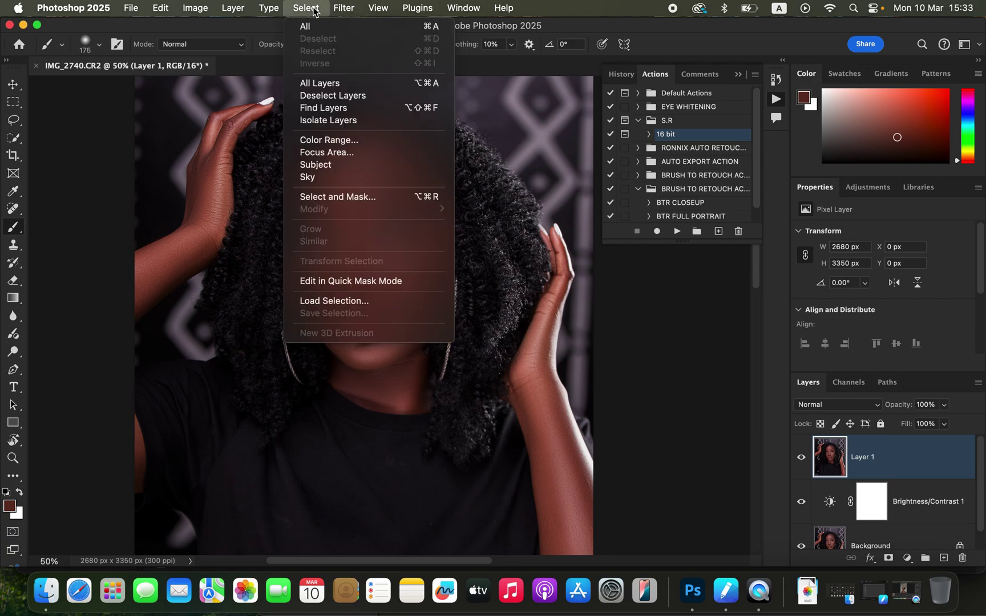
pyautogui.click(340, 166)
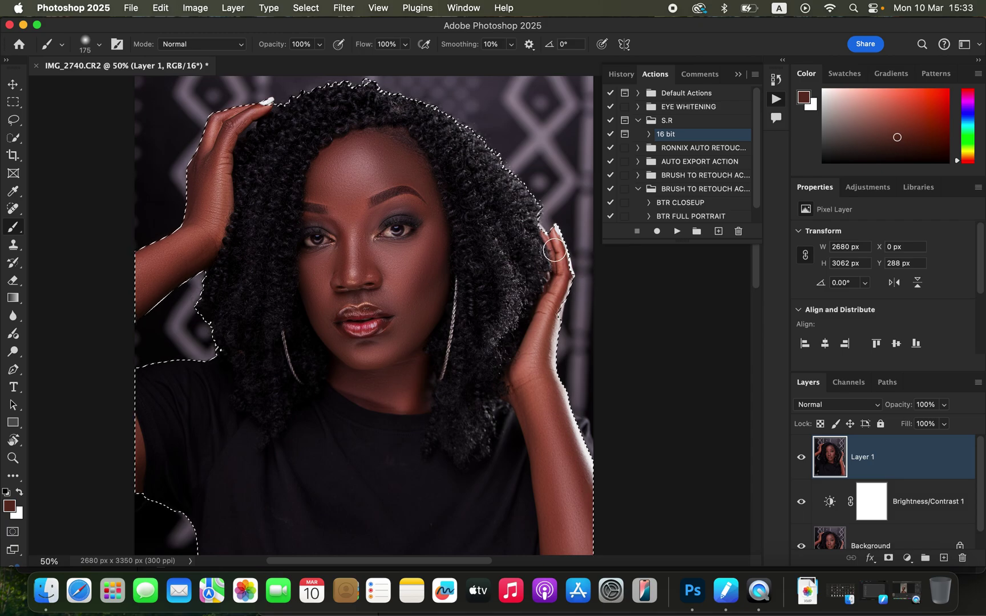
# Add the missed outer edge of the hand beside the hair to the subject selection with the Quick Selection tool
pyautogui.press('super+equal')
pyautogui.press('super+equal')
pyautogui.moveTo(529, 334)
pyautogui.mouseDown()
pyautogui.moveTo(345, 398)
pyautogui.moveTo(140, 443)
pyautogui.mouseUp()
pyautogui.scroll(-3, 480, 278)
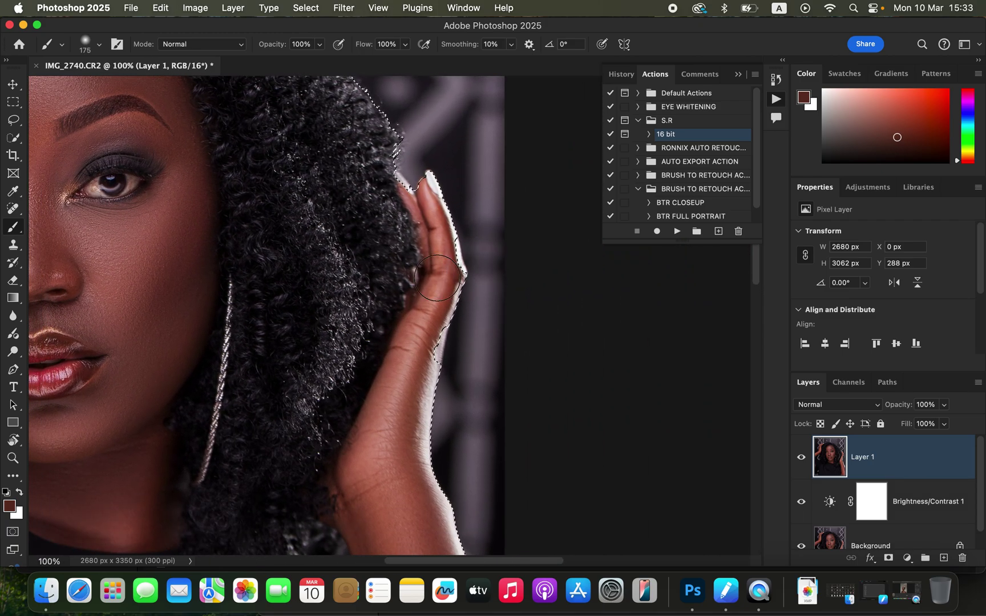
pyautogui.click(13, 138)
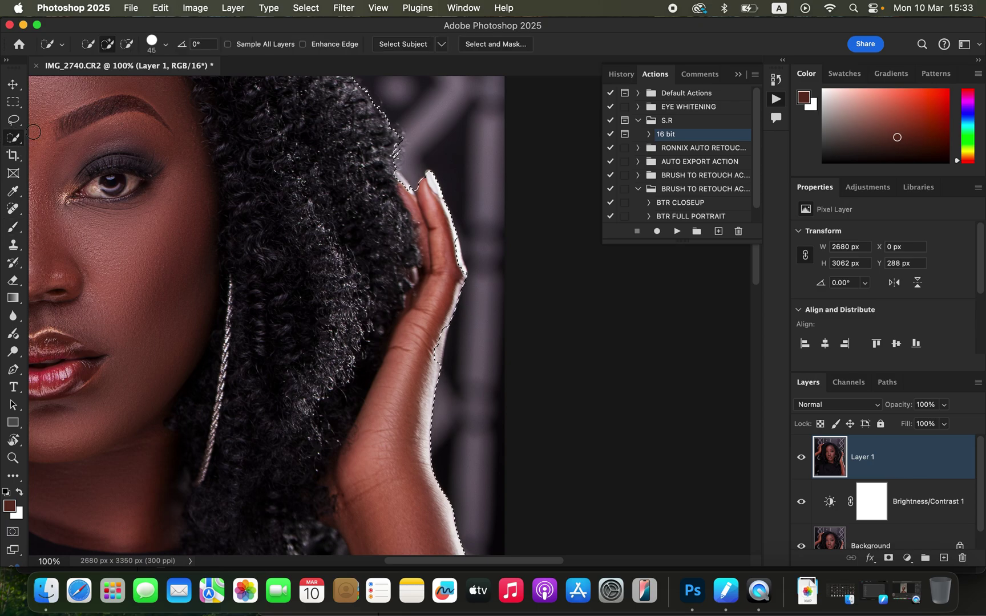
pyautogui.click(109, 45)
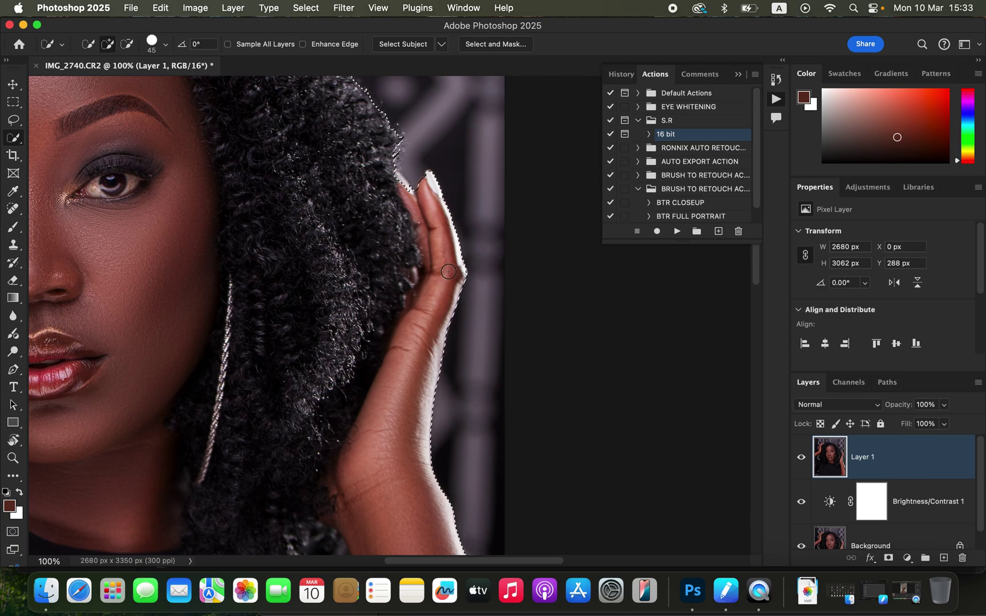
pyautogui.press('super+minus')
pyautogui.press('super+minus')
pyautogui.press('super+minus')
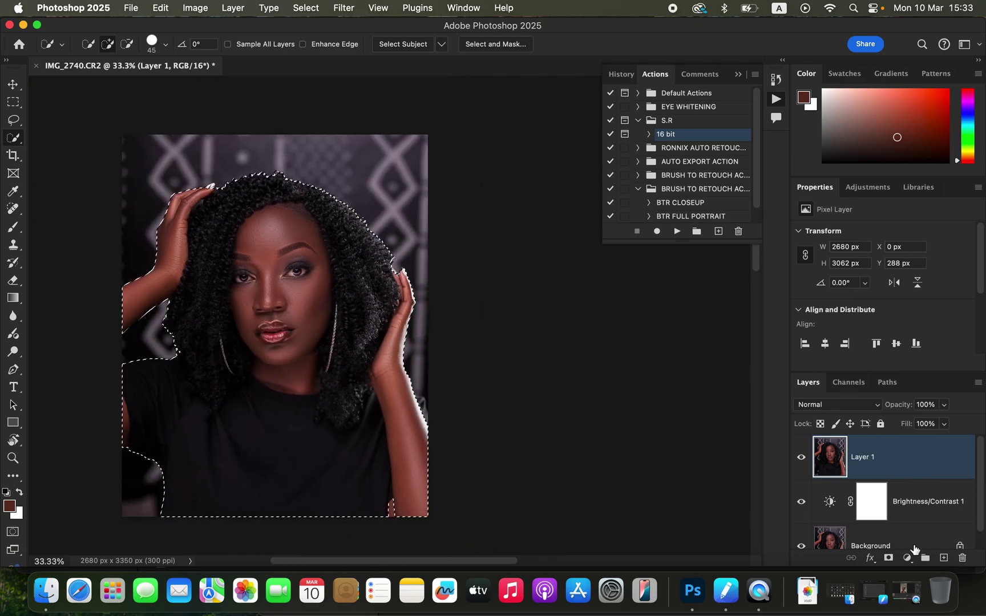
# Create a blank layer above the stamped layer and set its blend mode to Color
pyautogui.click(908, 560)
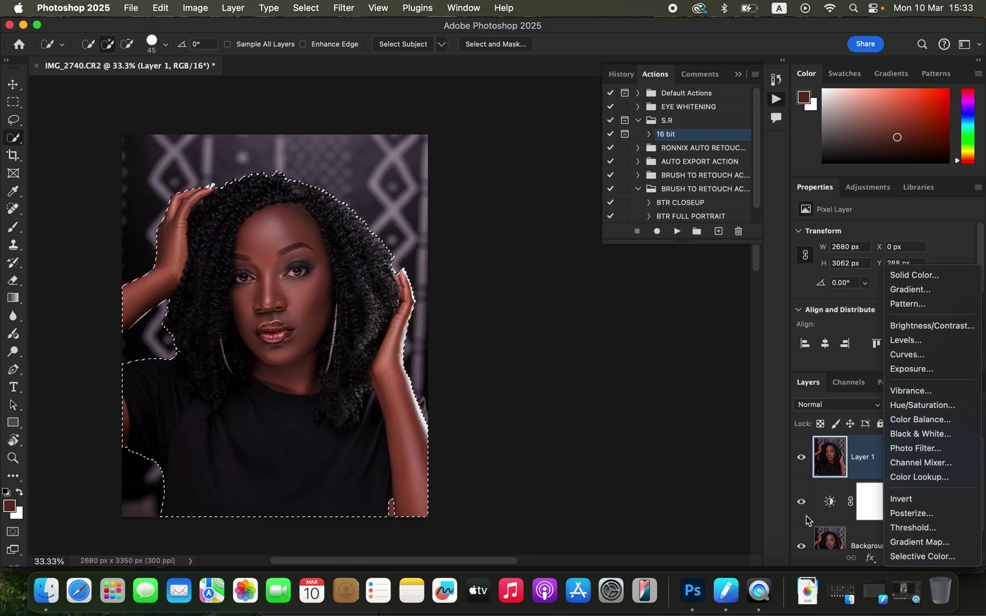
pyautogui.click(786, 526)
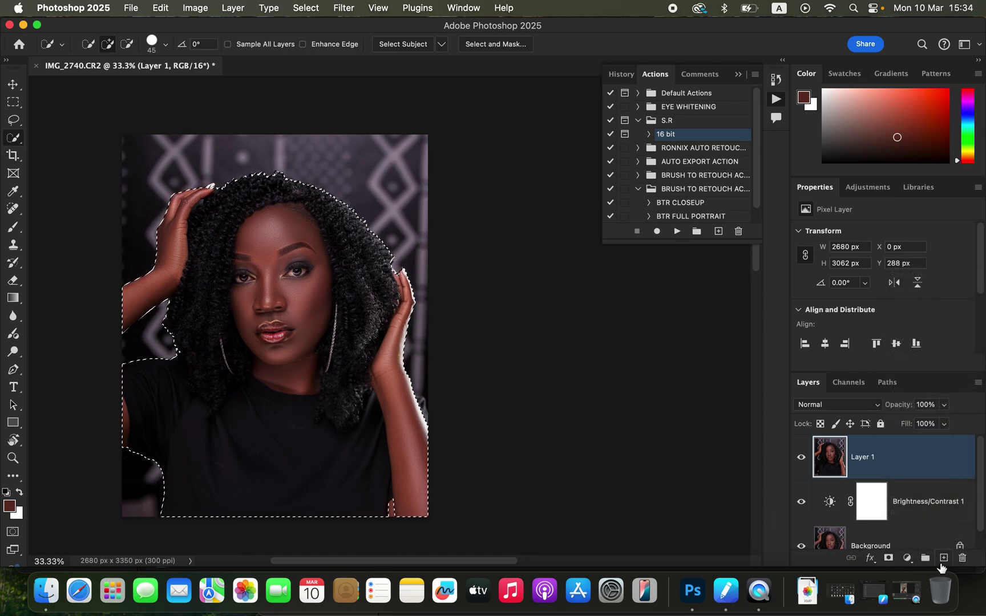
pyautogui.click(944, 559)
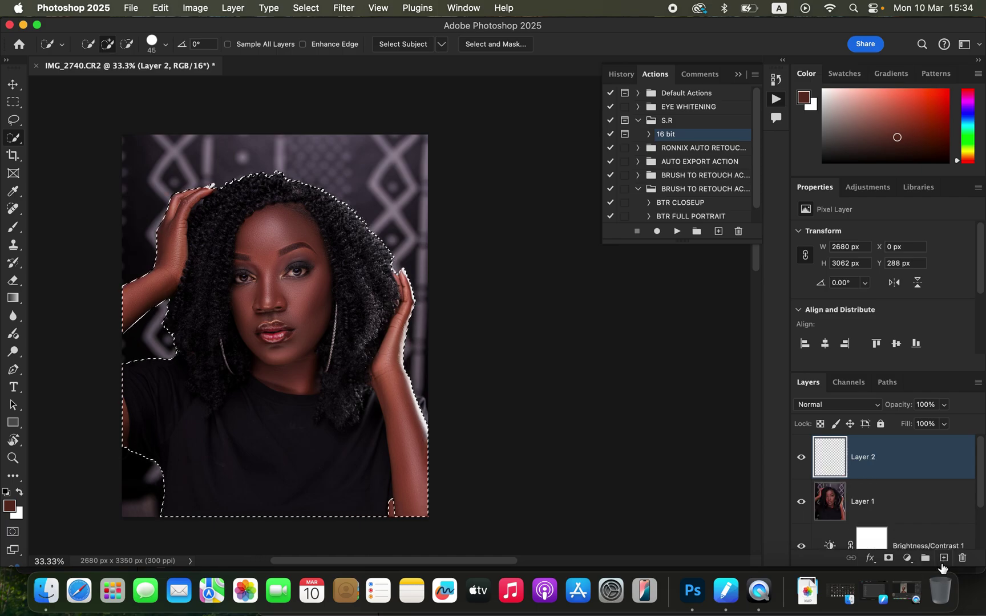
pyautogui.click(848, 406)
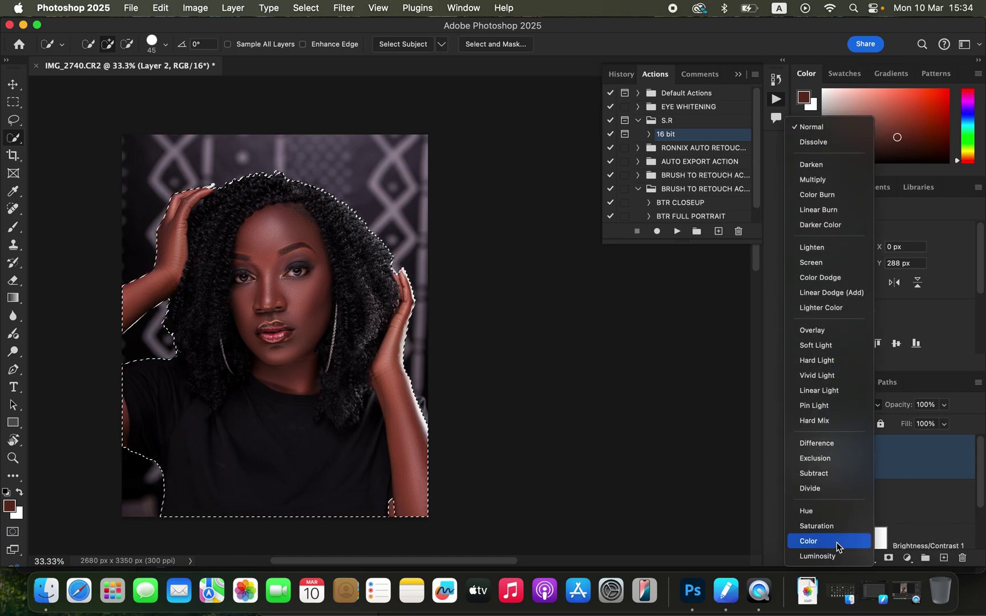
pyautogui.click(837, 542)
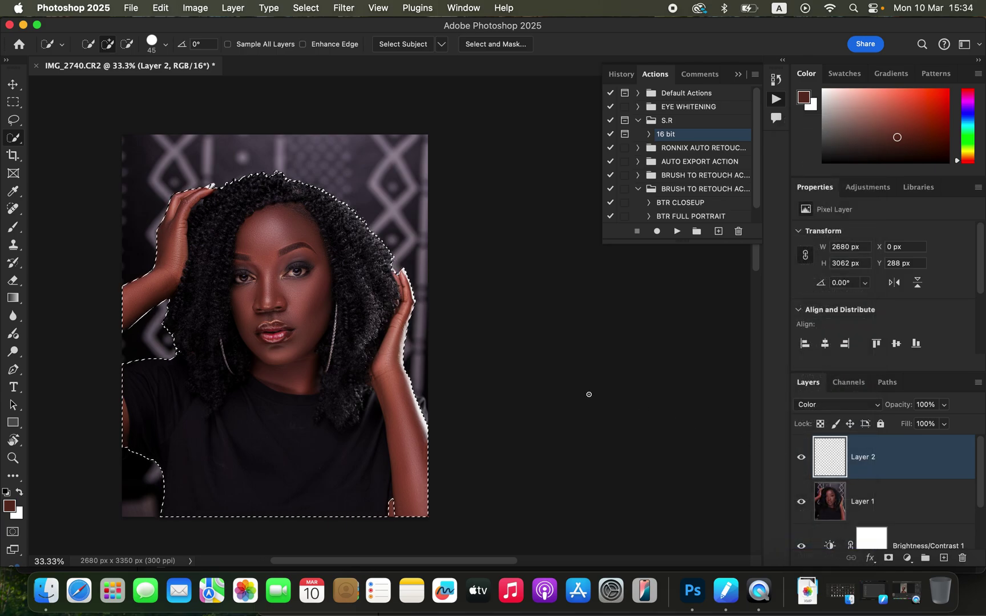
# Switch to the Brush tool with a Soft Round tip at 0% hardness and keep its mode on Normal
pyautogui.click(13, 226)
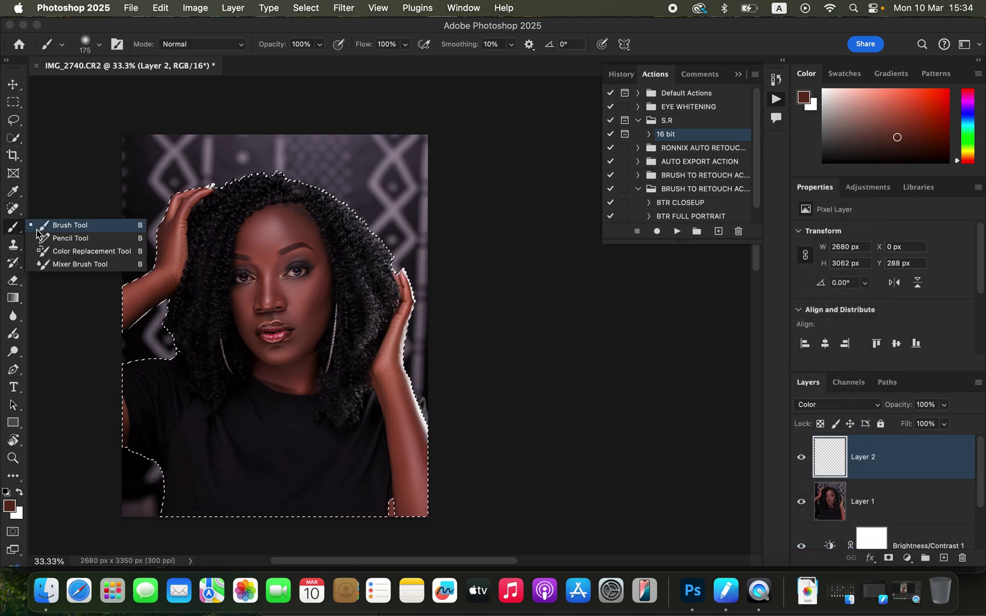
pyautogui.click(68, 223)
pyautogui.click(96, 44)
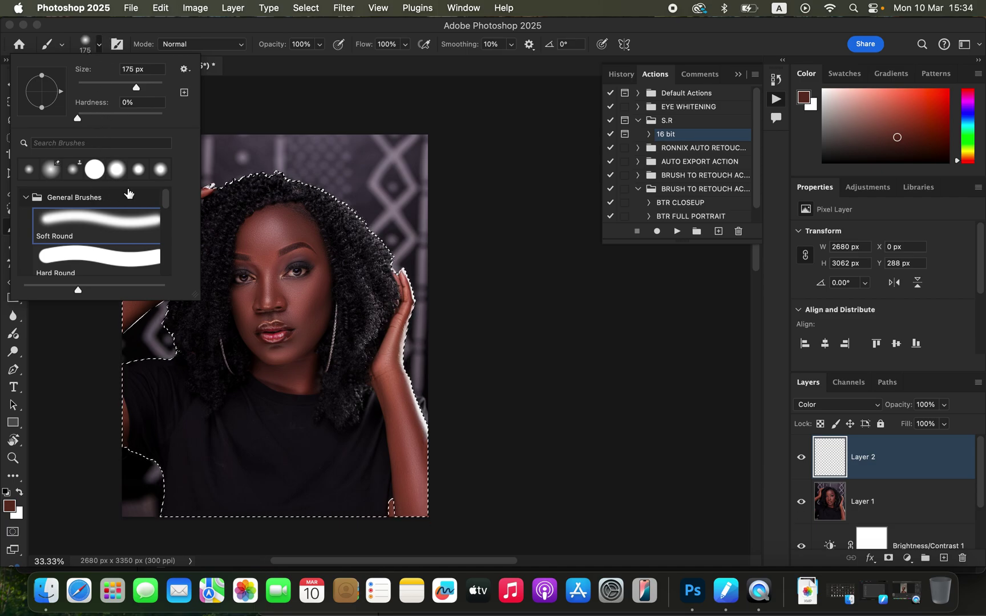
pyautogui.click(190, 39)
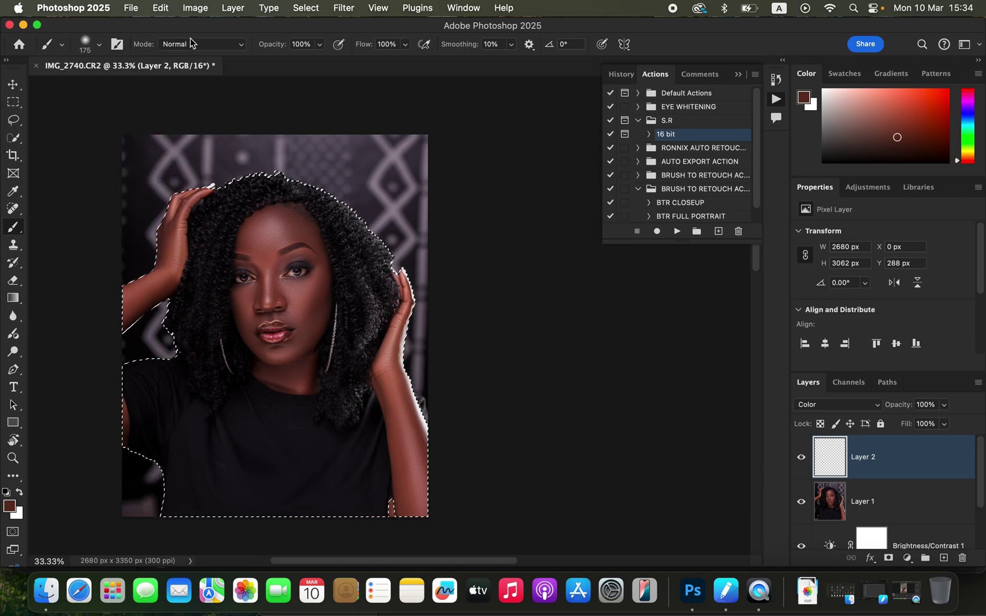
pyautogui.click(191, 43)
pyautogui.click(191, 46)
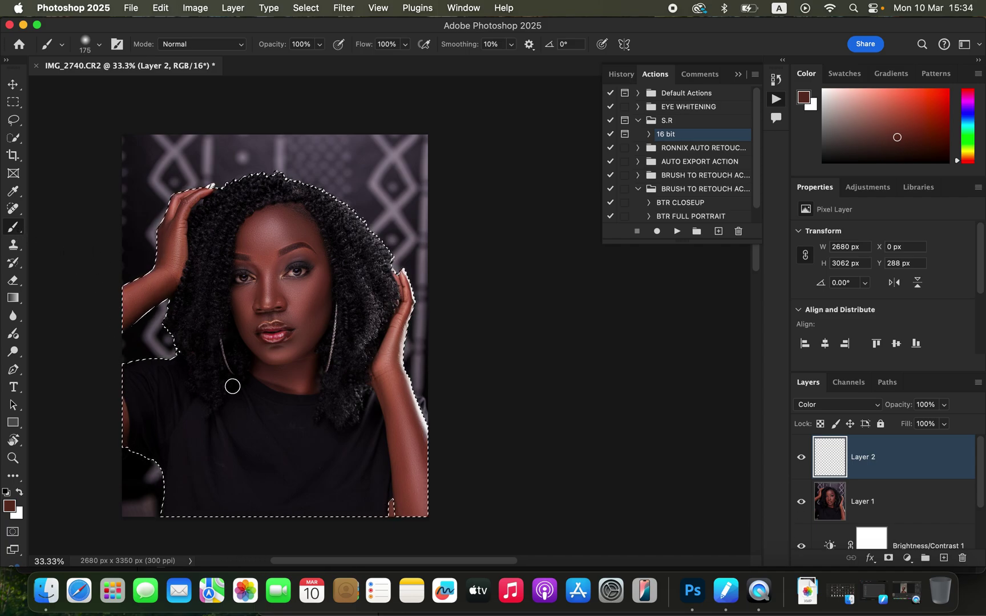
# Sample the reddish-brown skin tone at the base of the neck as the brush color
pyautogui.press('super+equal')
pyautogui.press('super+equal')
pyautogui.press('super+equal')
pyautogui.press('super+equal')
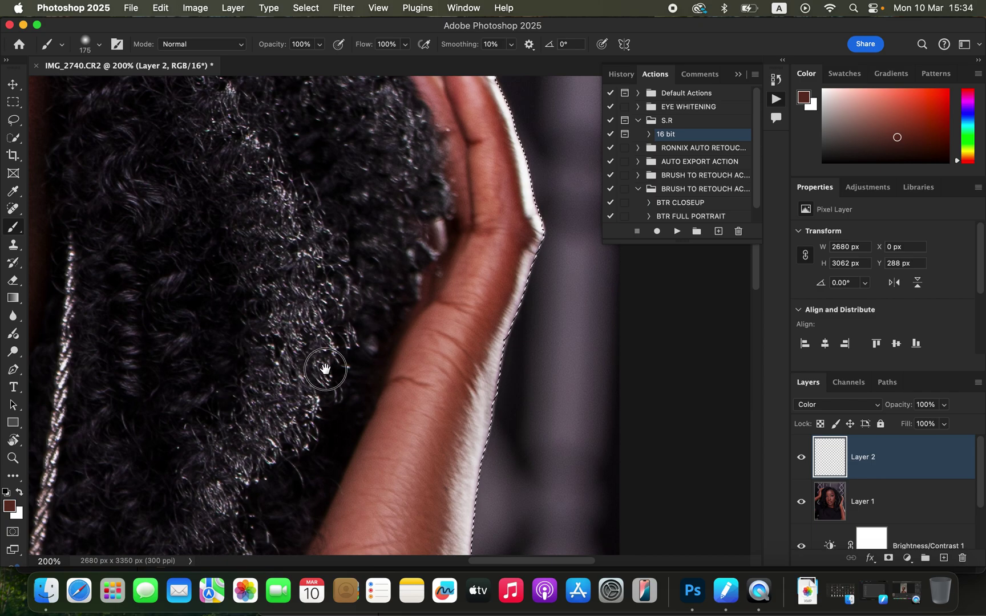
pyautogui.moveTo(325, 369); pyautogui.dragTo(467, 214)
pyautogui.press('super+minus')
pyautogui.press('super+minus')
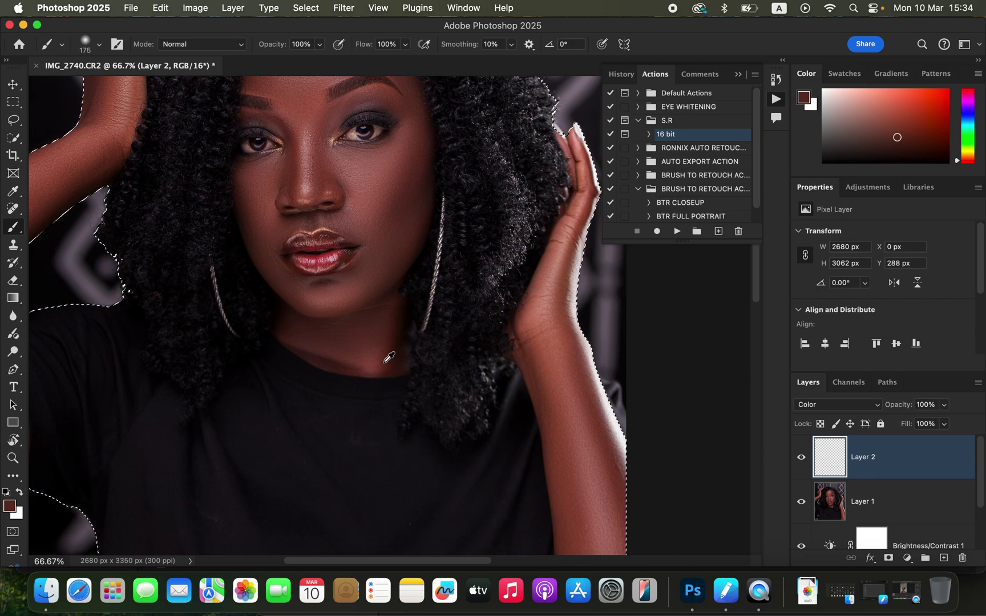
pyautogui.keyDown('alt'); pyautogui.click(385, 361); pyautogui.keyUp('alt')
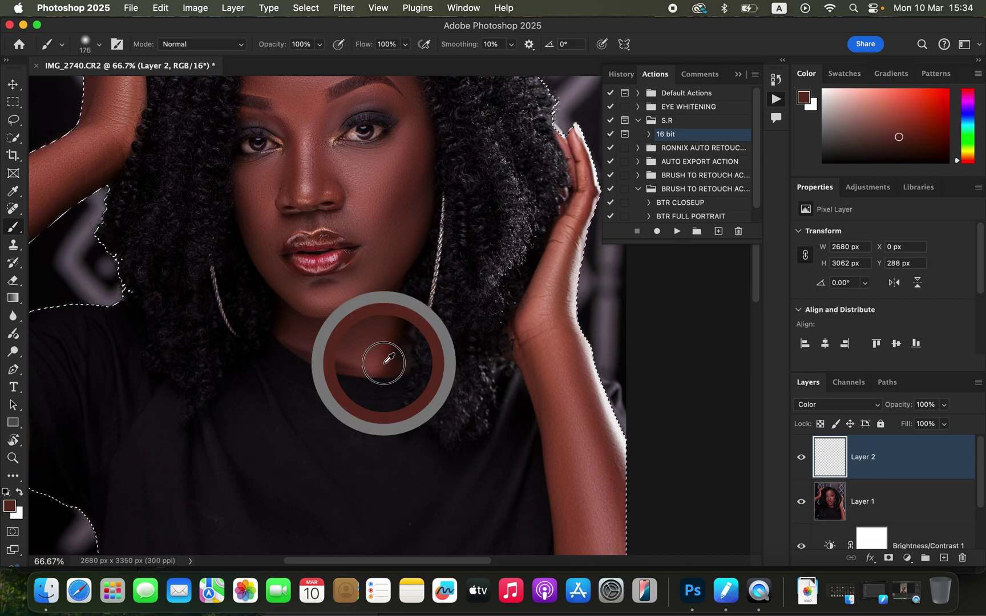
pyautogui.press('super+h')
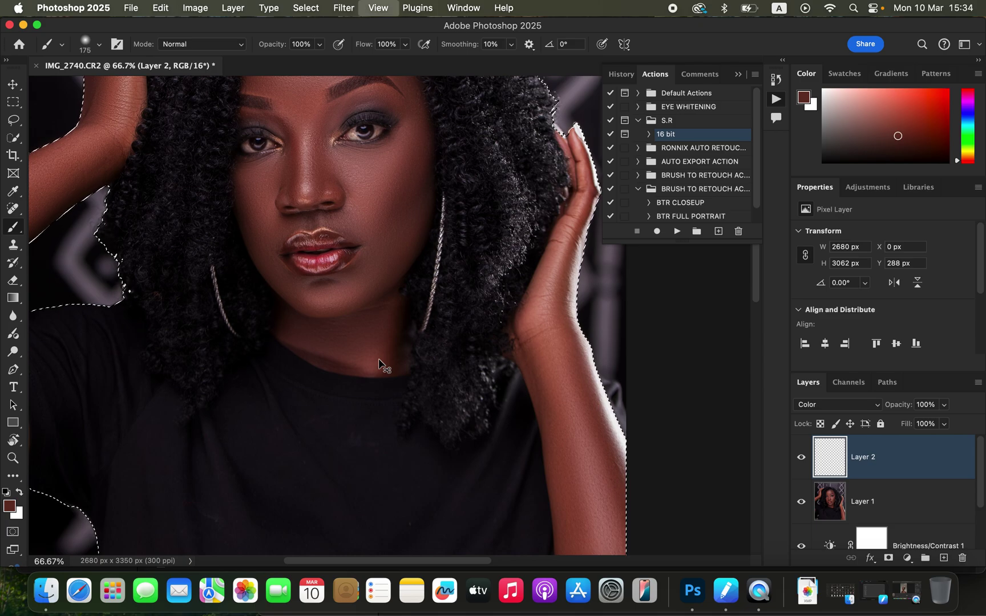
# Enlarge the brush to 300 px and paint the sampled skin tone over the cheek, chin and neck on the Color layer
pyautogui.press('super+minus')
pyautogui.press('super+minus')
pyautogui.press('super+minus')
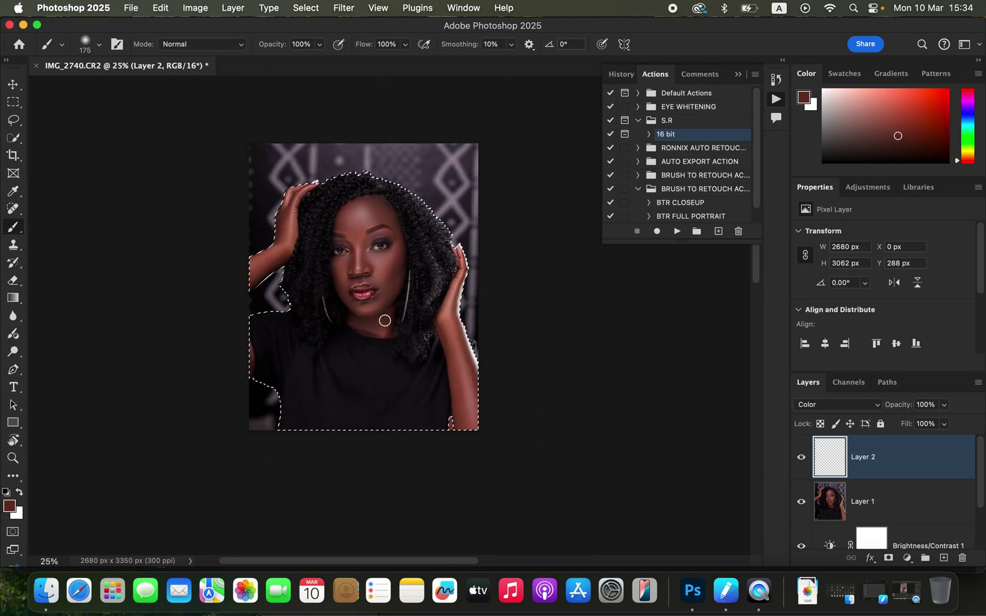
pyautogui.press('super+equal')
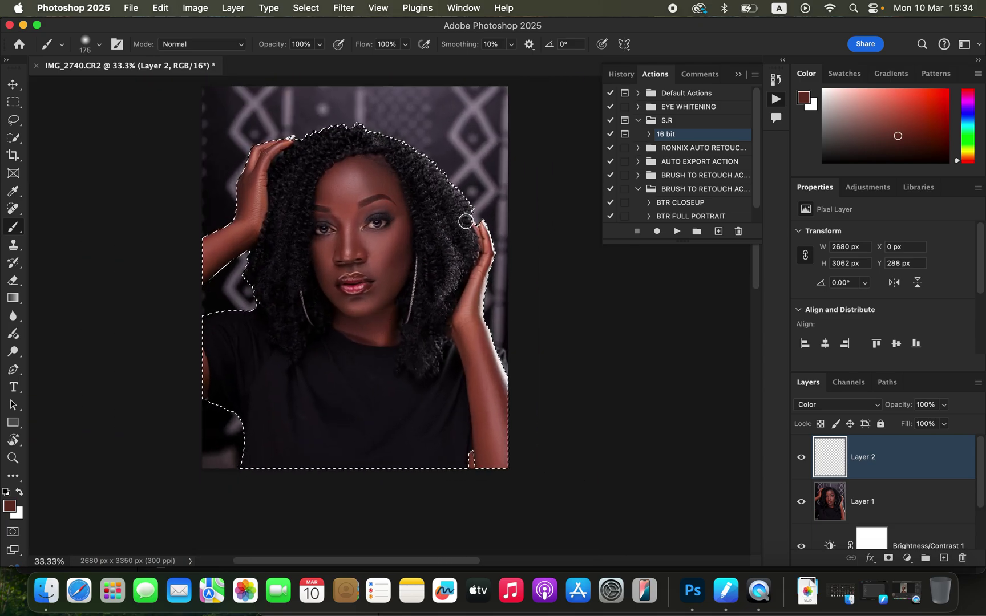
pyautogui.press(']')
pyautogui.press(']')
pyautogui.press(']')
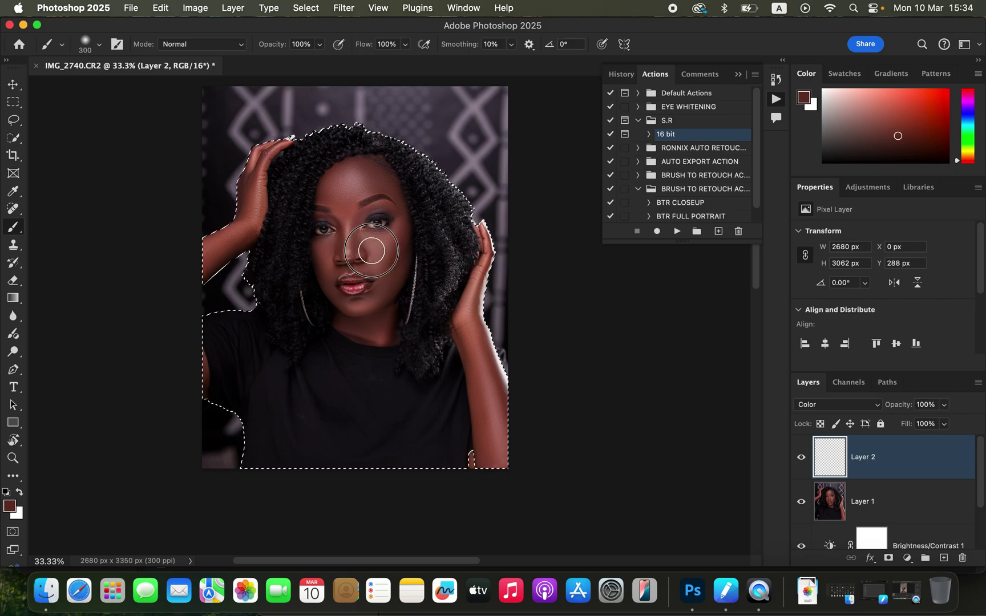
pyautogui.moveTo(375, 315)
pyautogui.mouseDown()
pyautogui.moveTo(380, 326)
pyautogui.moveTo(341, 306)
pyautogui.moveTo(385, 325)
pyautogui.mouseUp()
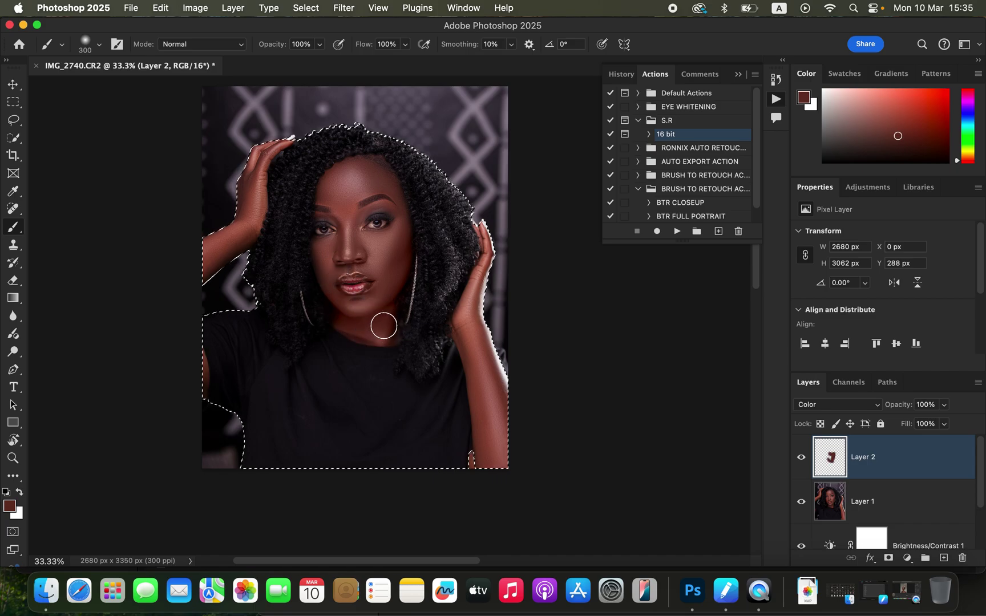
# Try tinting more of the face and neck with a 175 px brush, and clear the paint from the Color layer
pyautogui.press('[')
pyautogui.press('[')
pyautogui.press('[')
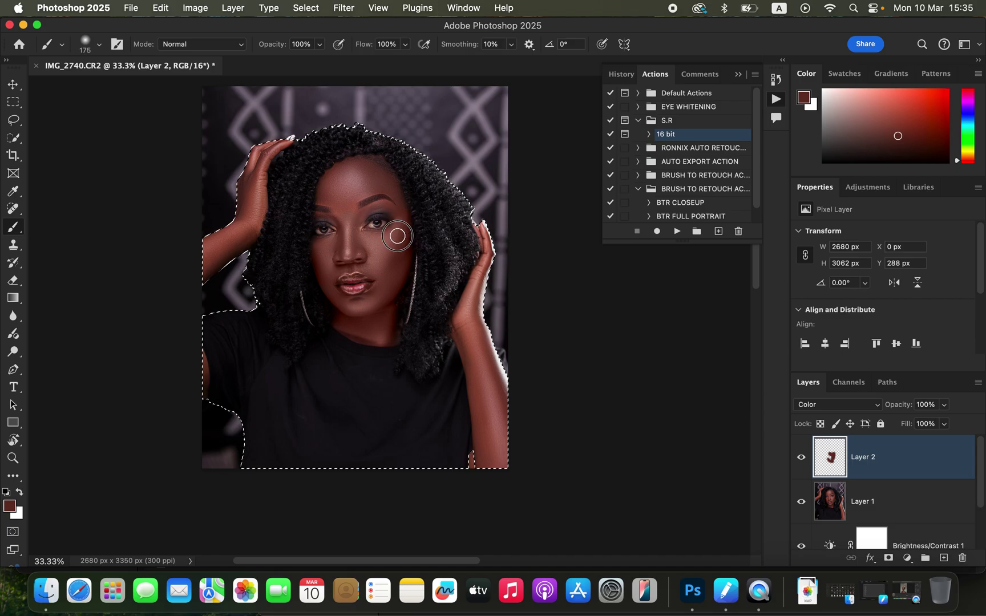
pyautogui.moveTo(356, 310)
pyautogui.mouseDown()
pyautogui.moveTo(342, 305)
pyautogui.moveTo(387, 334)
pyautogui.moveTo(387, 308)
pyautogui.mouseUp()
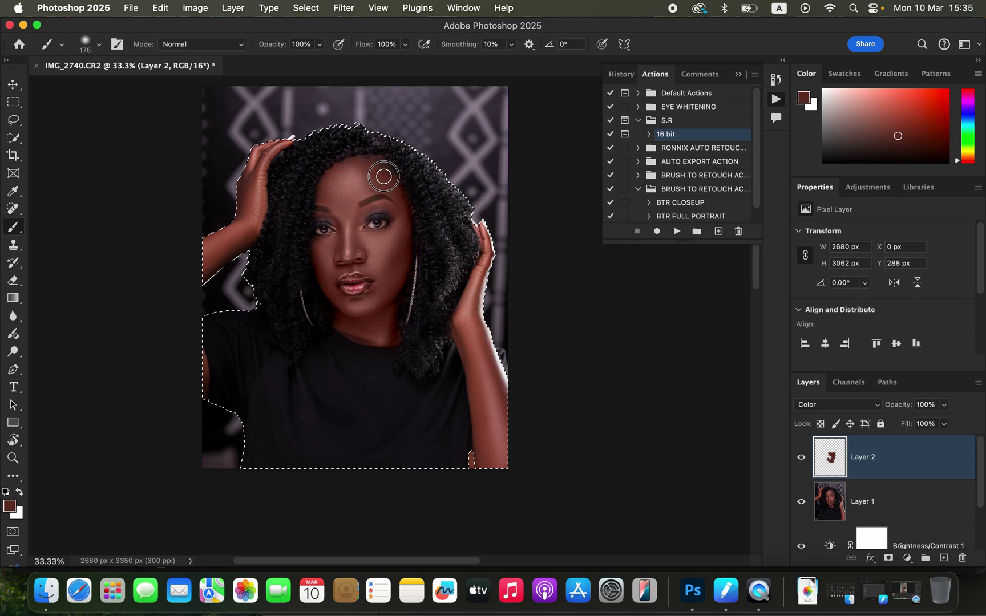
pyautogui.moveTo(390, 304)
pyautogui.mouseDown()
pyautogui.moveTo(411, 297)
pyautogui.moveTo(392, 323)
pyautogui.moveTo(404, 337)
pyautogui.mouseUp()
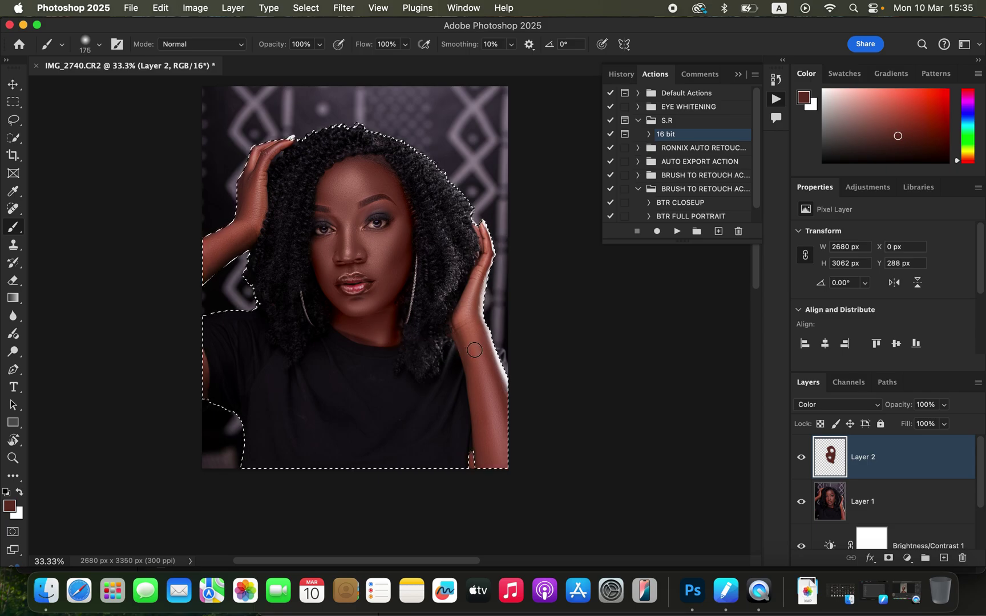
pyautogui.press('BackSpace')
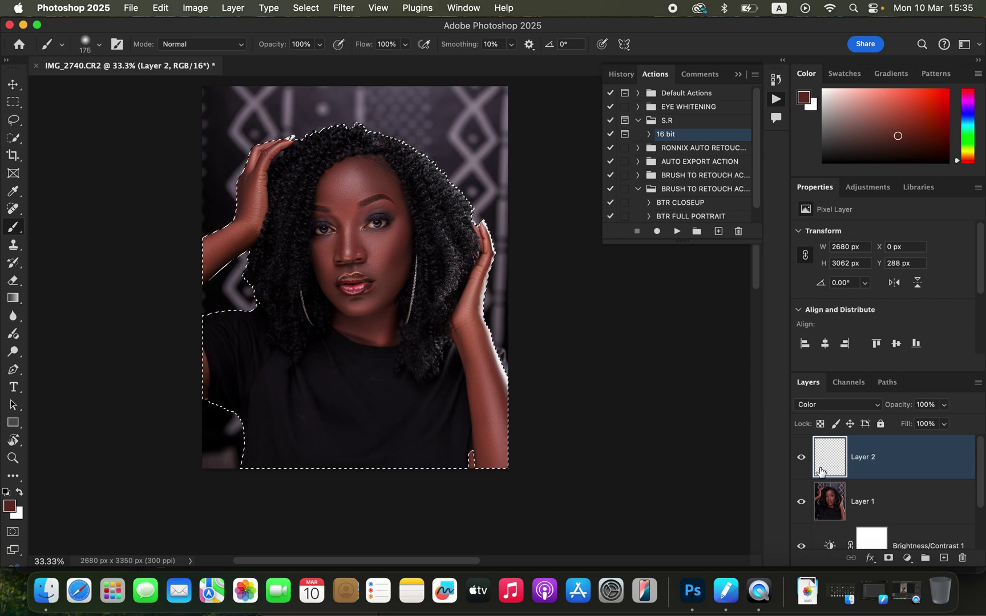
# Sample a darker reddish-brown skin tone from the lower neck as the brush color
pyautogui.press('super+1')
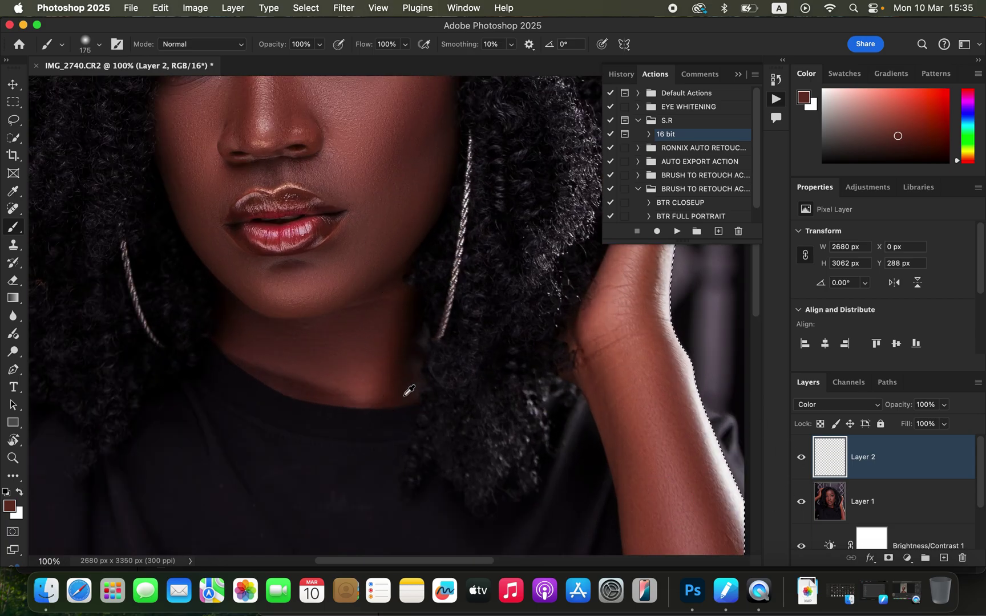
pyautogui.keyDown('alt'); pyautogui.click(386, 388); pyautogui.keyUp('alt')
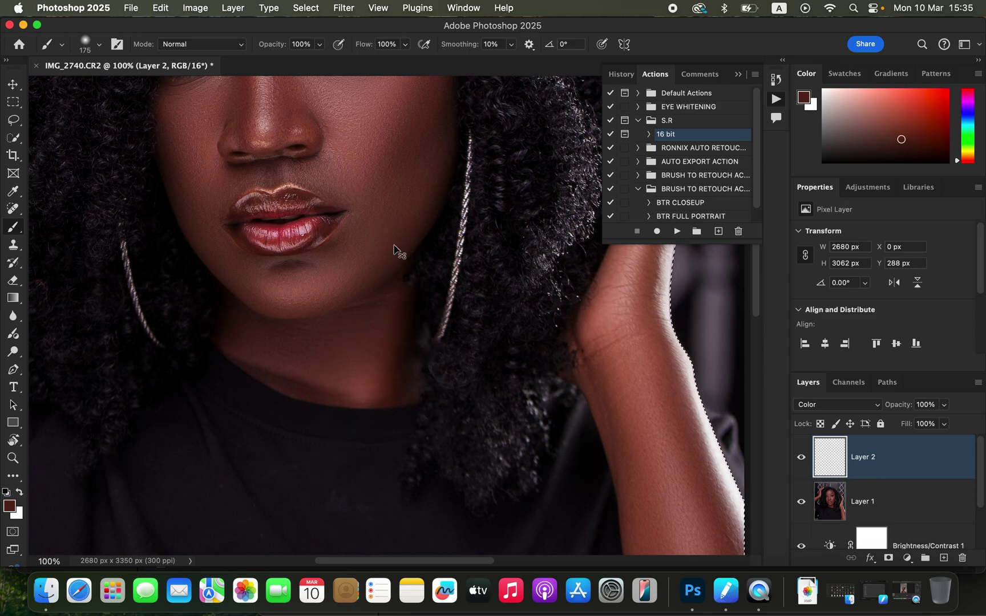
# Sample a lighter reddish-brown skin tone from the raised arm and paint it over the face on the Color layer with a 250 px brush
pyautogui.press('super+0')
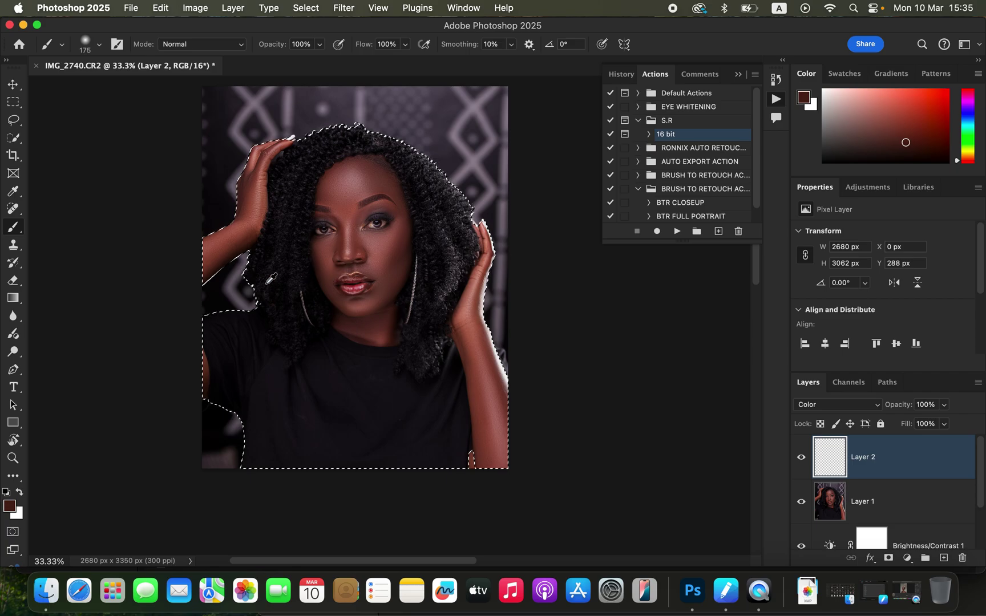
pyautogui.keyDown('alt'); pyautogui.click(241, 236); pyautogui.keyUp('alt')
pyautogui.moveTo(241, 236); pyautogui.dragTo(323, 214)
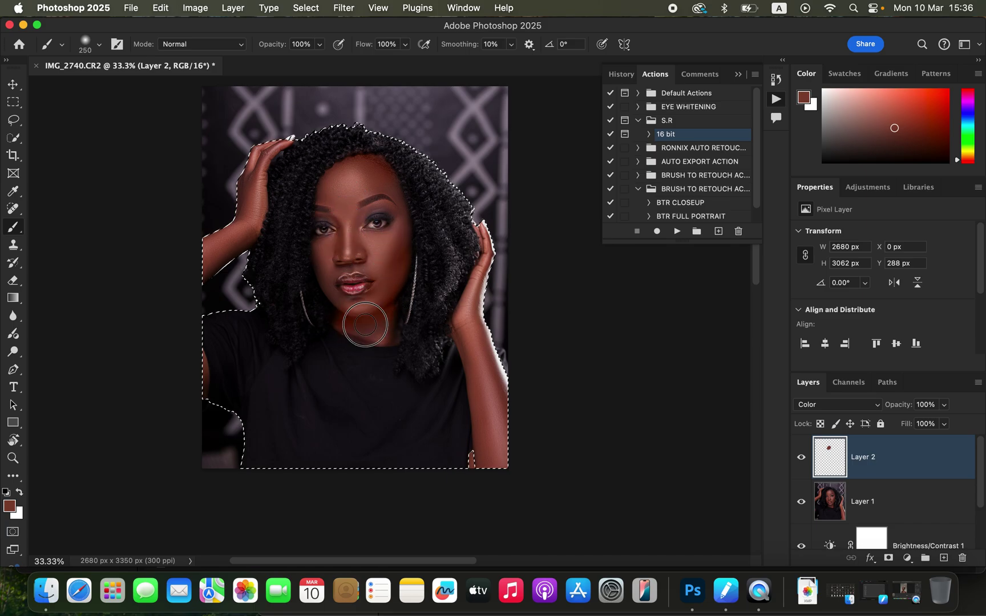
pyautogui.moveTo(393, 247); pyautogui.dragTo(354, 280)
# Reduce the brush to 175 px and paint the sampled skin tone over the neck, both hands and both arms
pyautogui.press('[')
pyautogui.press('[')
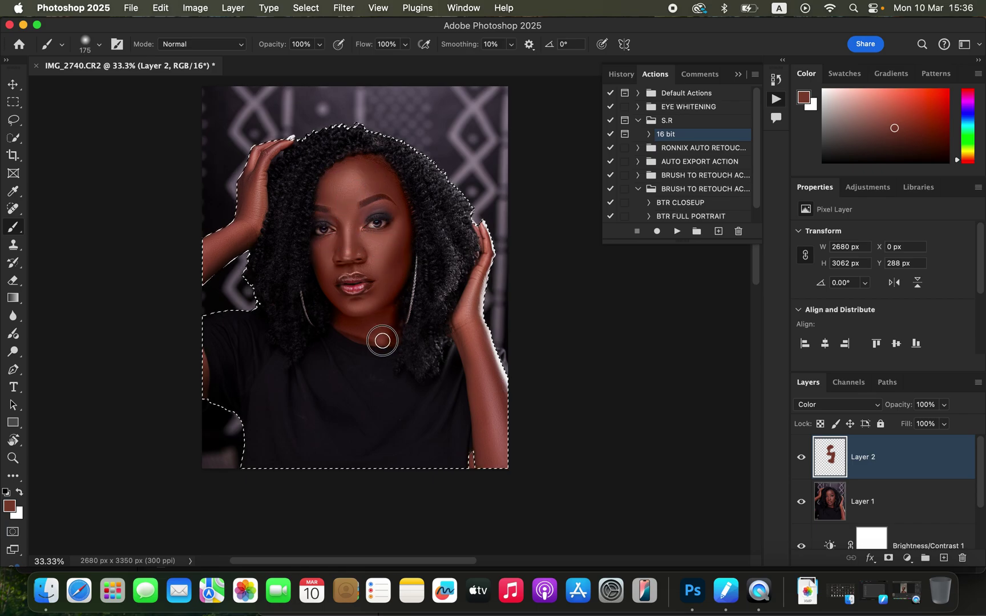
pyautogui.moveTo(272, 150)
pyautogui.mouseDown()
pyautogui.moveTo(257, 215)
pyautogui.moveTo(216, 253)
pyautogui.moveTo(245, 228)
pyautogui.moveTo(268, 148)
pyautogui.moveTo(253, 311)
pyautogui.mouseUp()
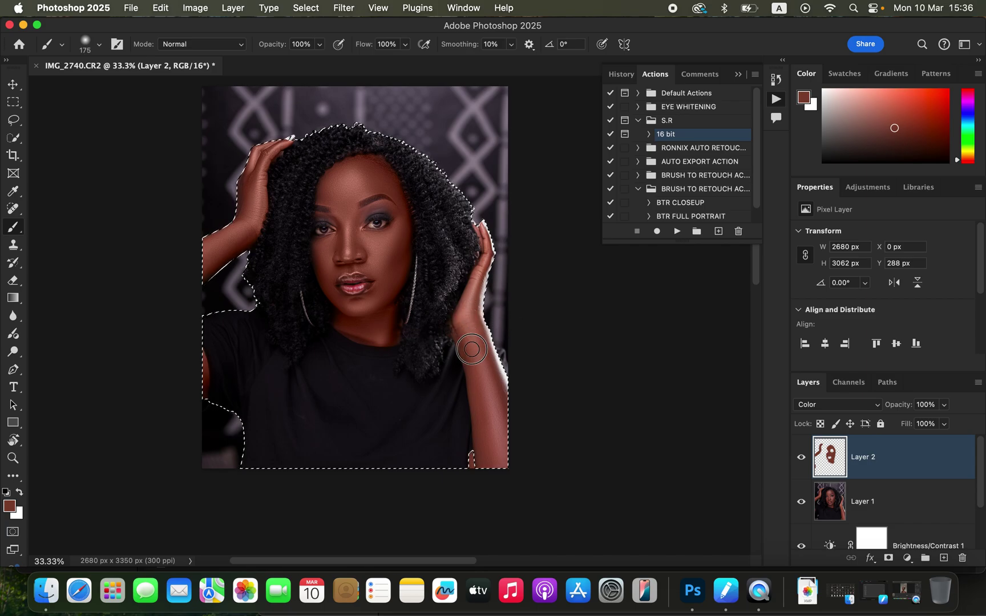
pyautogui.moveTo(491, 454)
pyautogui.mouseDown()
pyautogui.moveTo(498, 372)
pyautogui.moveTo(483, 333)
pyautogui.moveTo(499, 380)
pyautogui.moveTo(471, 310)
pyautogui.moveTo(481, 232)
pyautogui.mouseUp()
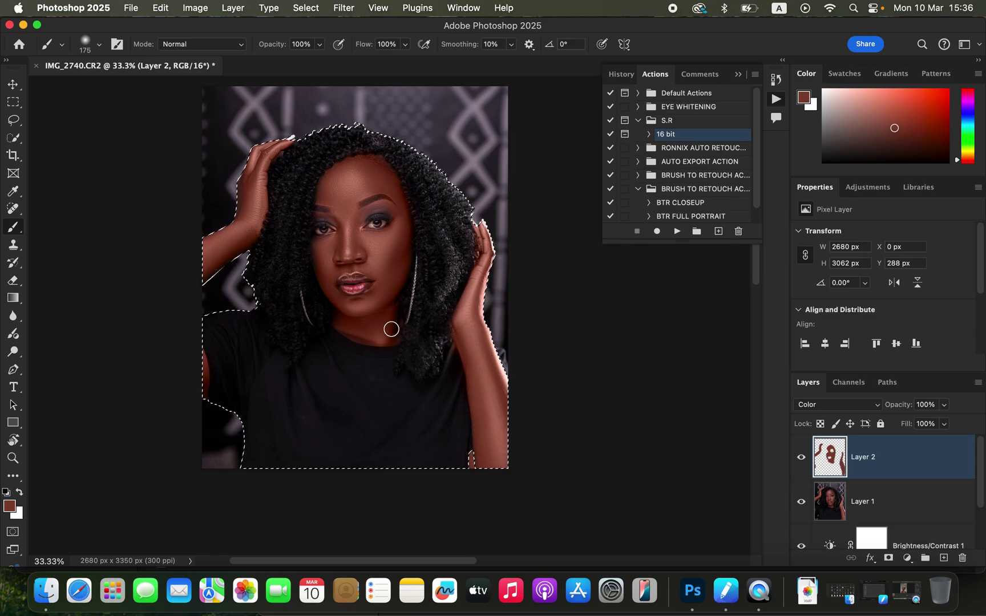
# Reduce the brush to 80 px for tinting the finer skin areas of the face and hands
pyautogui.press('super+plus')
pyautogui.press('super+plus')
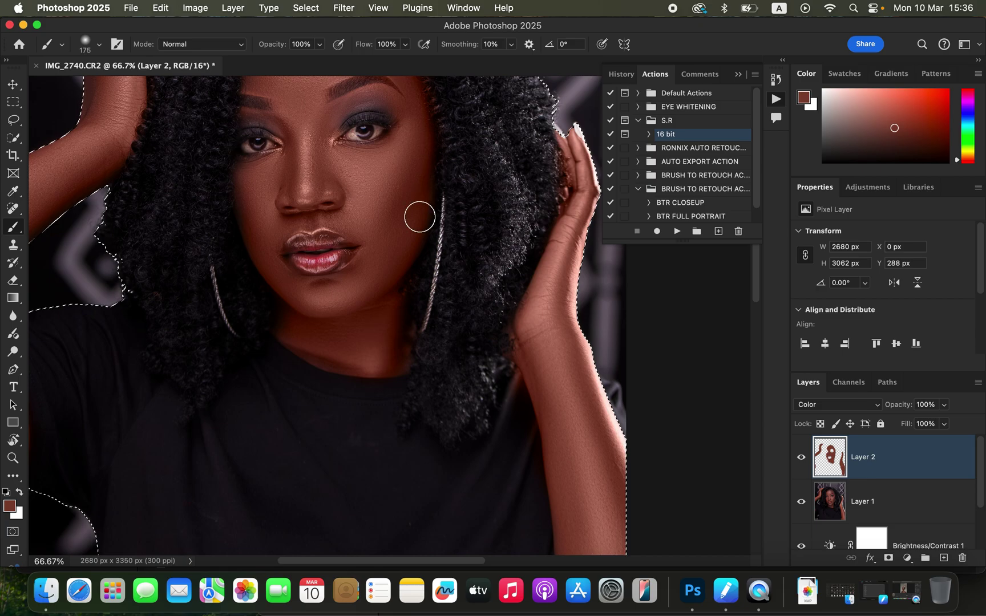
pyautogui.moveTo(401, 201)
pyautogui.mouseDown()
pyautogui.moveTo(454, 310)
pyautogui.moveTo(463, 284)
pyautogui.mouseUp()
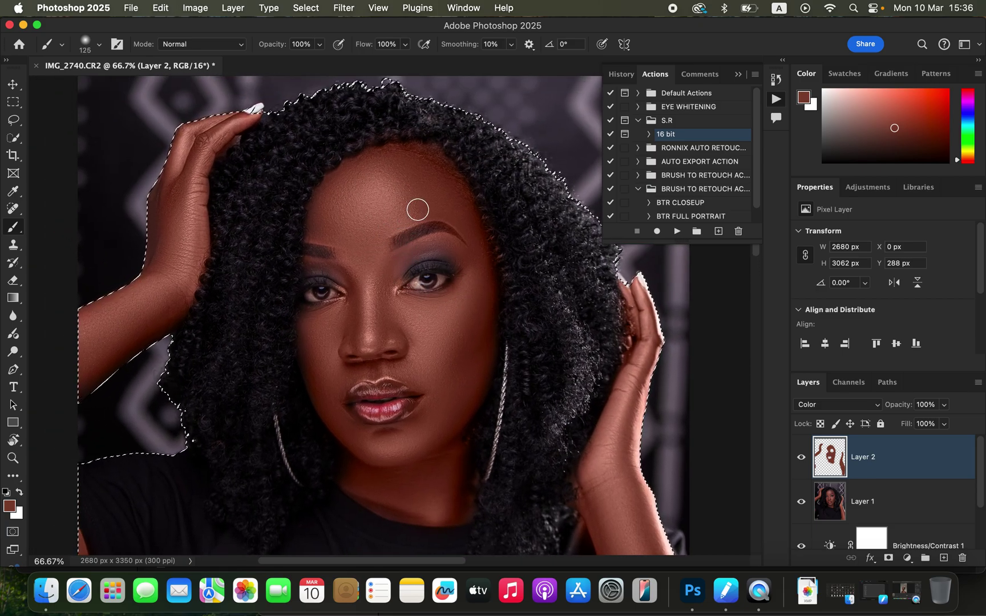
pyautogui.press('[')
pyautogui.press('[')
pyautogui.press('[')
pyautogui.press('[')
pyautogui.press('[')
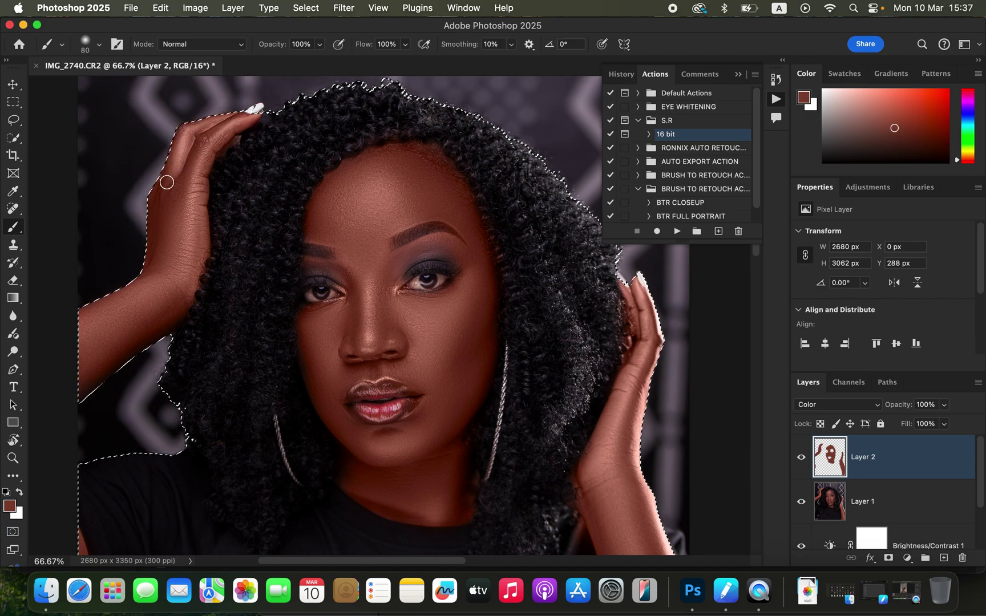
# Erase the skin tint from both eyes on the Color layer using a 70 px Eraser in Brush mode
pyautogui.click(12, 283)
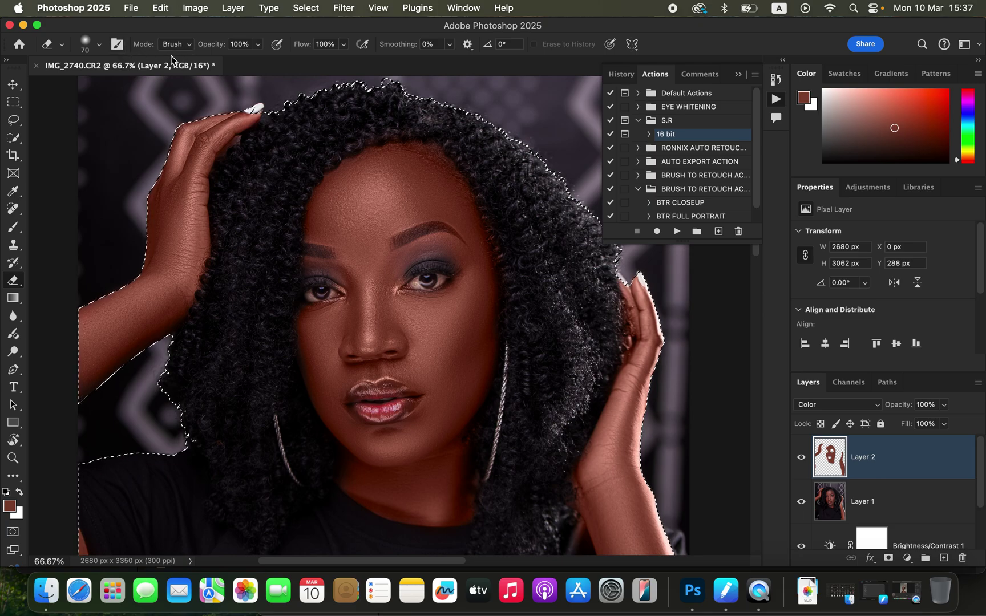
pyautogui.click(181, 44)
pyautogui.click(208, 55)
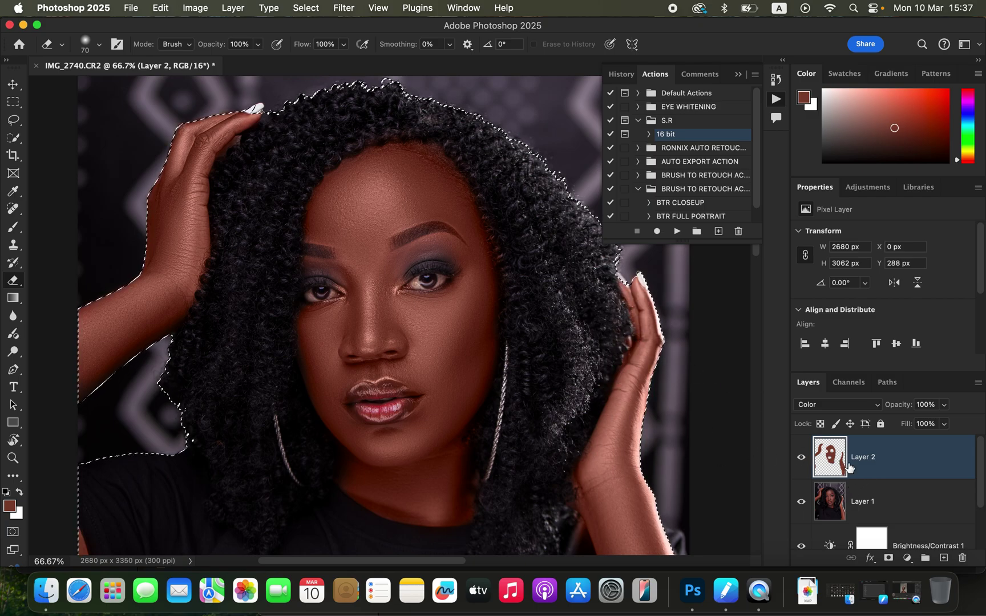
pyautogui.moveTo(431, 275); pyautogui.dragTo(419, 287)
pyautogui.moveTo(323, 293); pyautogui.dragTo(316, 295)
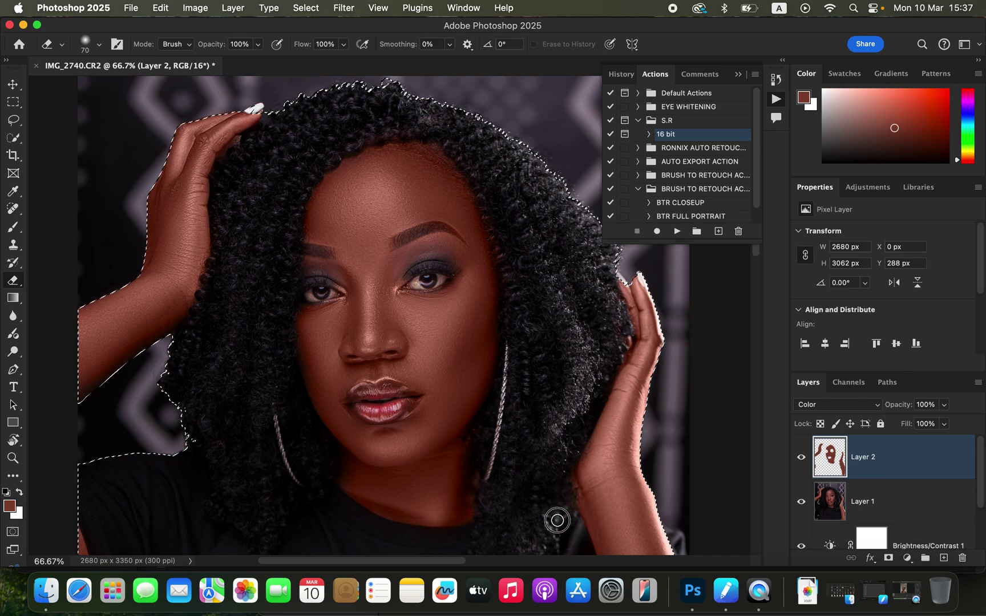
# Deselect the subject and lower the opacity of the Color layer holding the painted skin tint
pyautogui.press('super+minus')
pyautogui.press('super+minus')
pyautogui.press('super+minus')
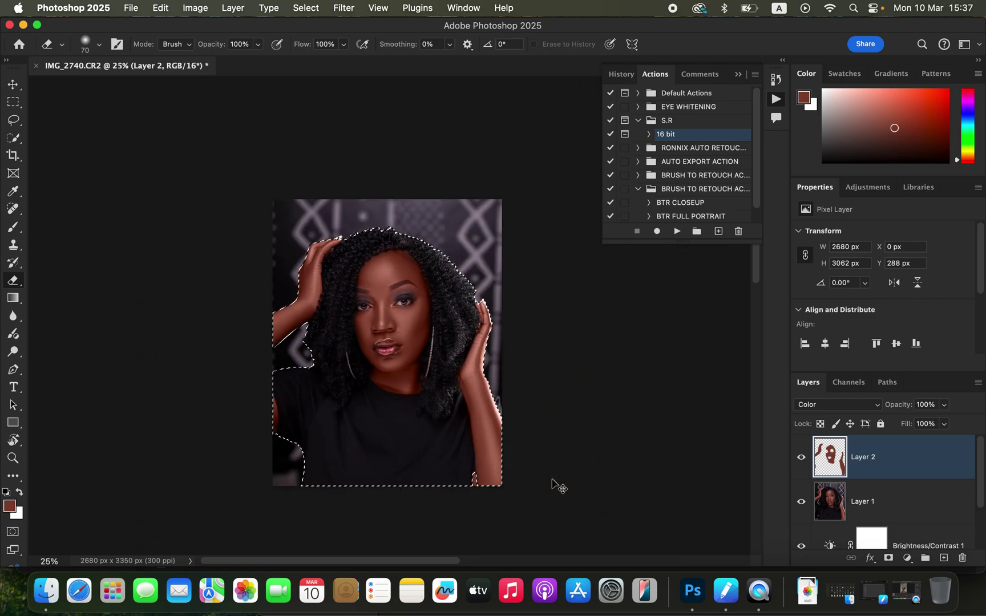
pyautogui.press('super+plus')
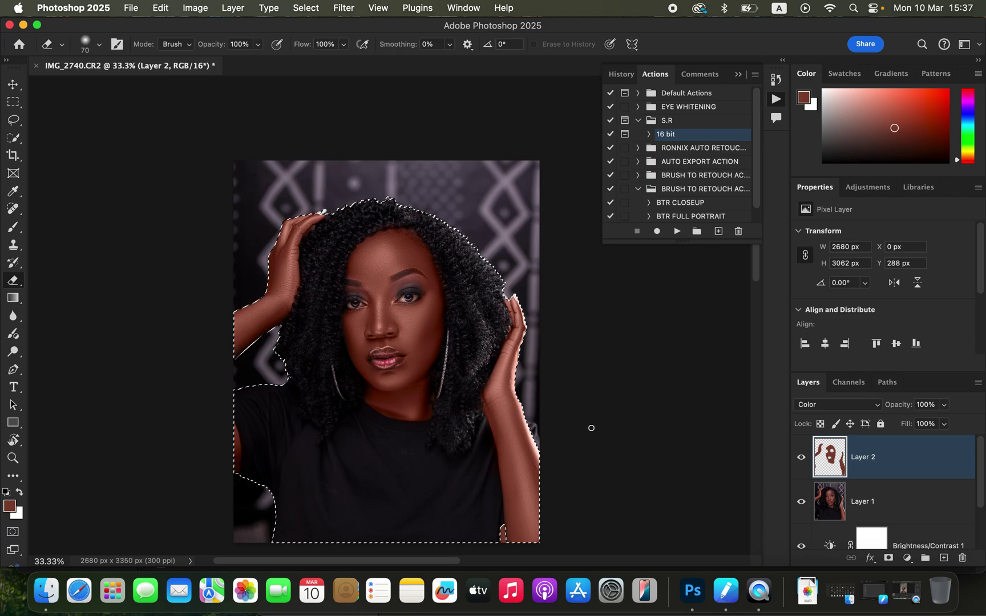
pyautogui.press('super+d')
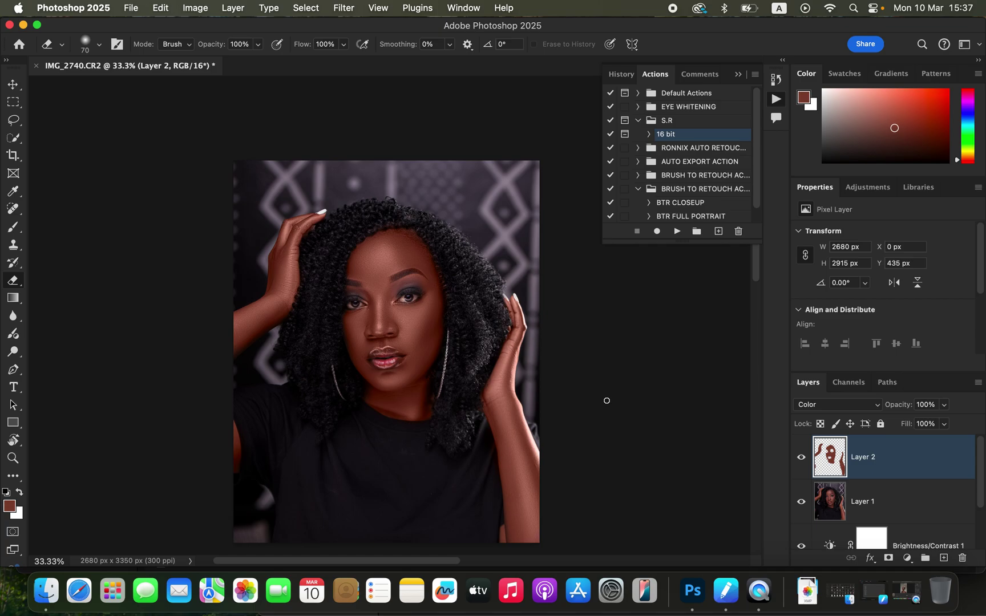
pyautogui.click(945, 406)
pyautogui.moveTo(922, 425); pyautogui.dragTo(915, 425)
# Add a Hue/Saturation adjustment layer above the tint and set the Reds lightness to -3
pyautogui.click(908, 559)
pyautogui.click(918, 472)
pyautogui.click(879, 255)
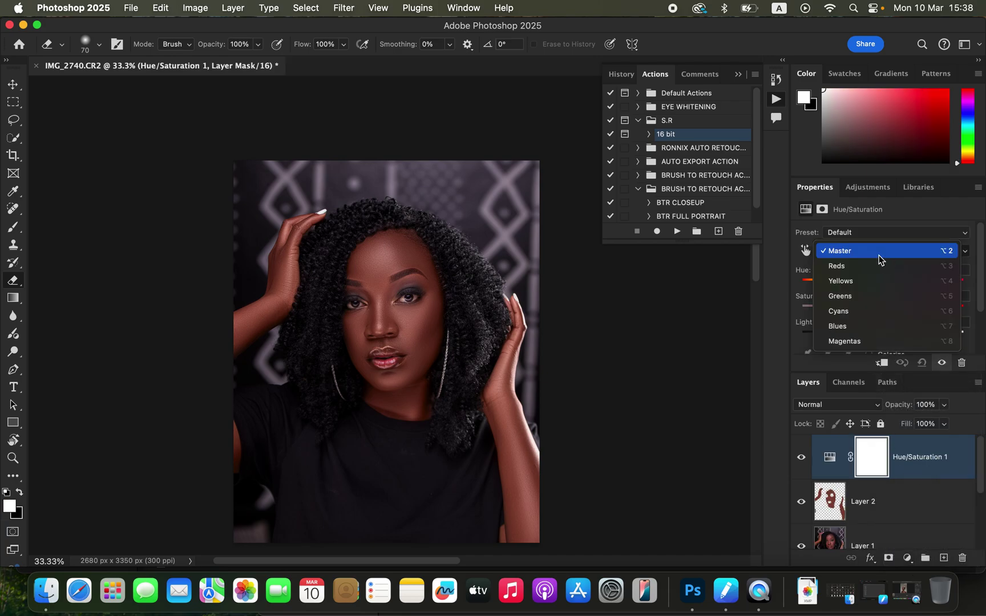
pyautogui.click(877, 268)
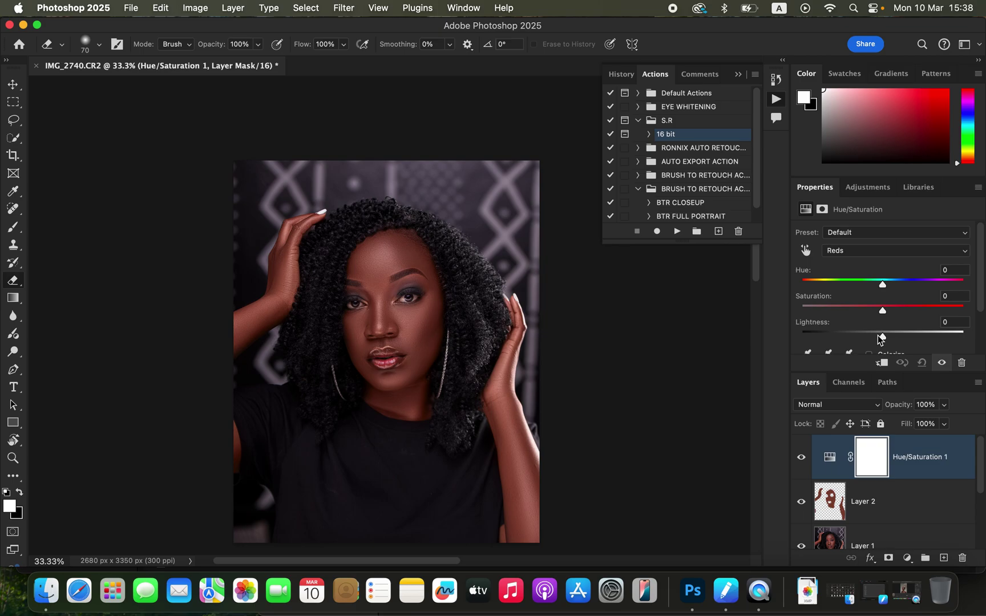
pyautogui.moveTo(883, 341); pyautogui.dragTo(878, 341)
pyautogui.moveTo(884, 341); pyautogui.dragTo(883, 342)
# Add a Black & White adjustment layer, set its blend mode to Multiply and reduce its opacity to 11%
pyautogui.click(908, 560)
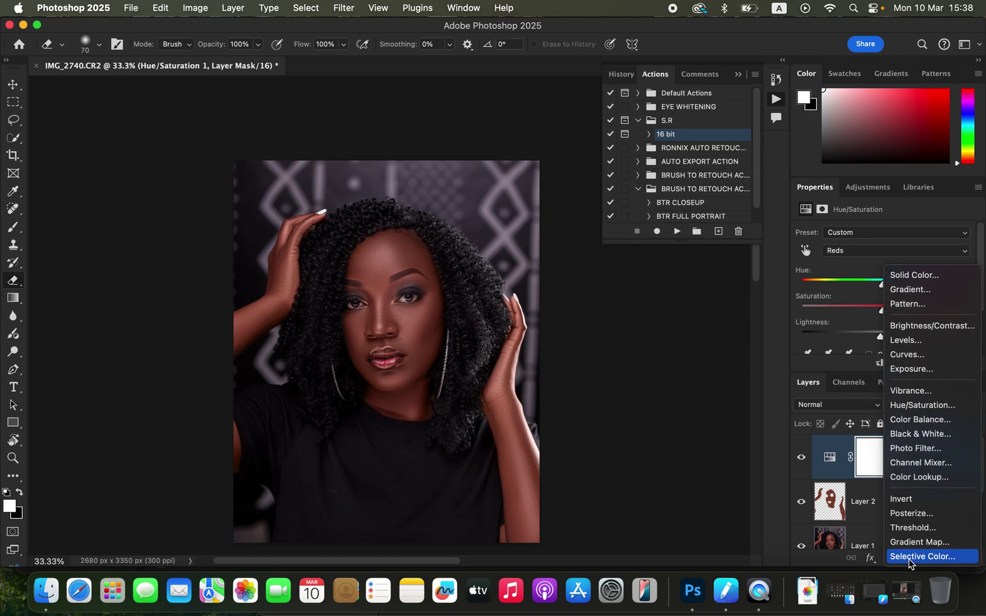
pyautogui.click(919, 435)
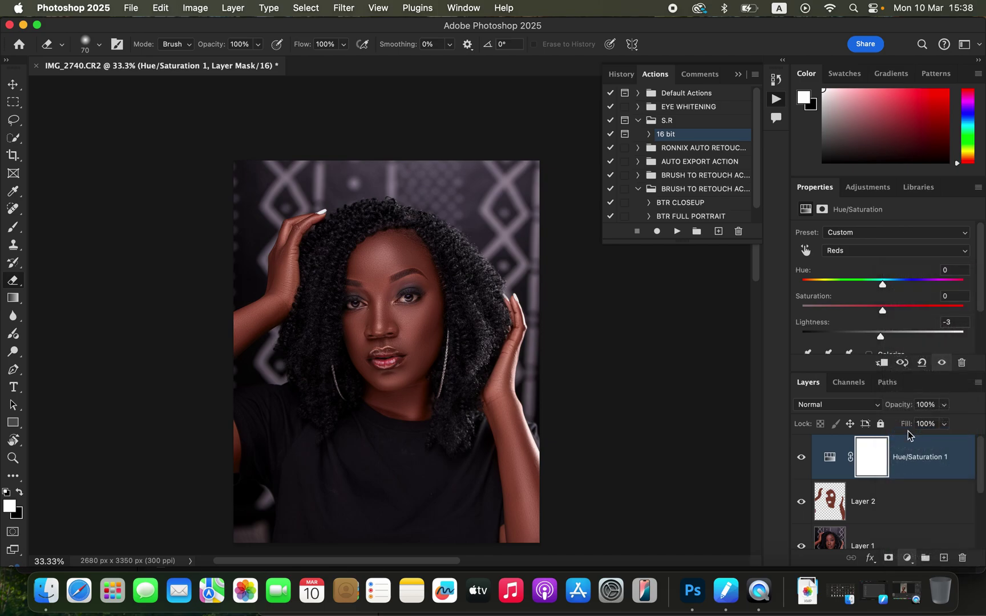
pyautogui.click(849, 406)
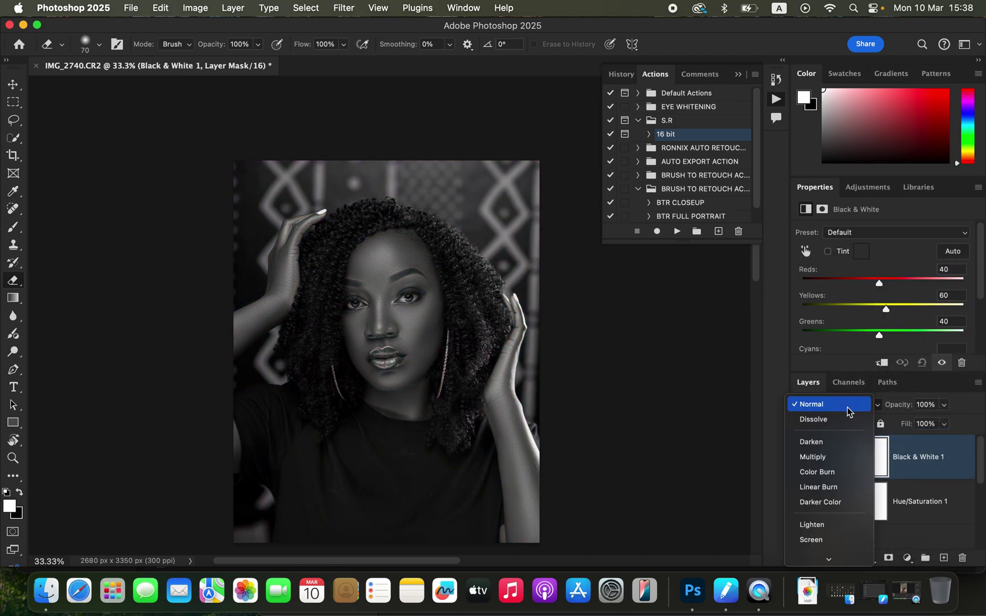
pyautogui.click(848, 457)
pyautogui.click(945, 404)
pyautogui.moveTo(928, 425); pyautogui.dragTo(888, 424)
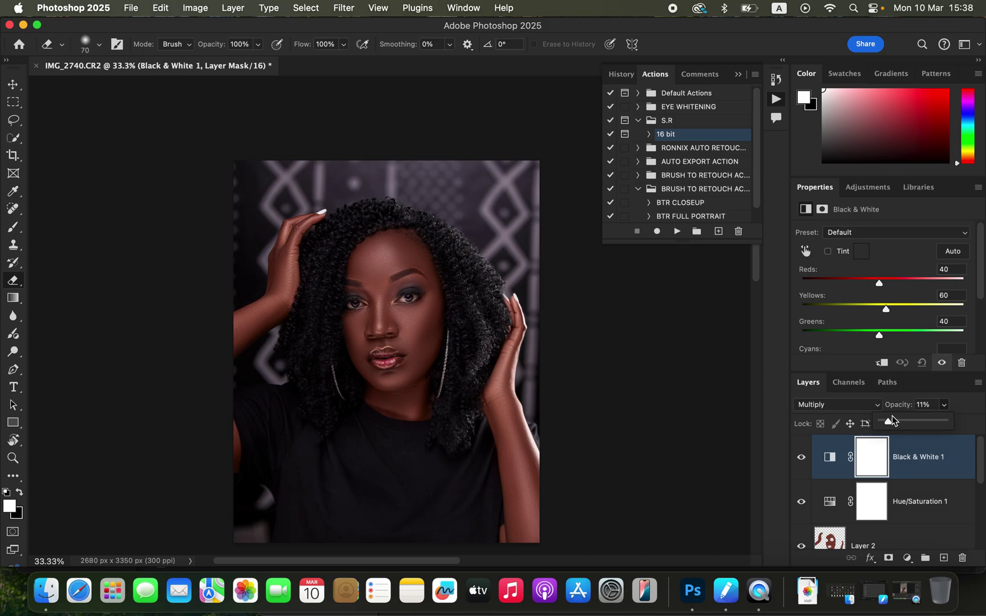
# Add a Color Balance adjustment layer and set the Midtones Magenta–Green value to +1
pyautogui.click(908, 558)
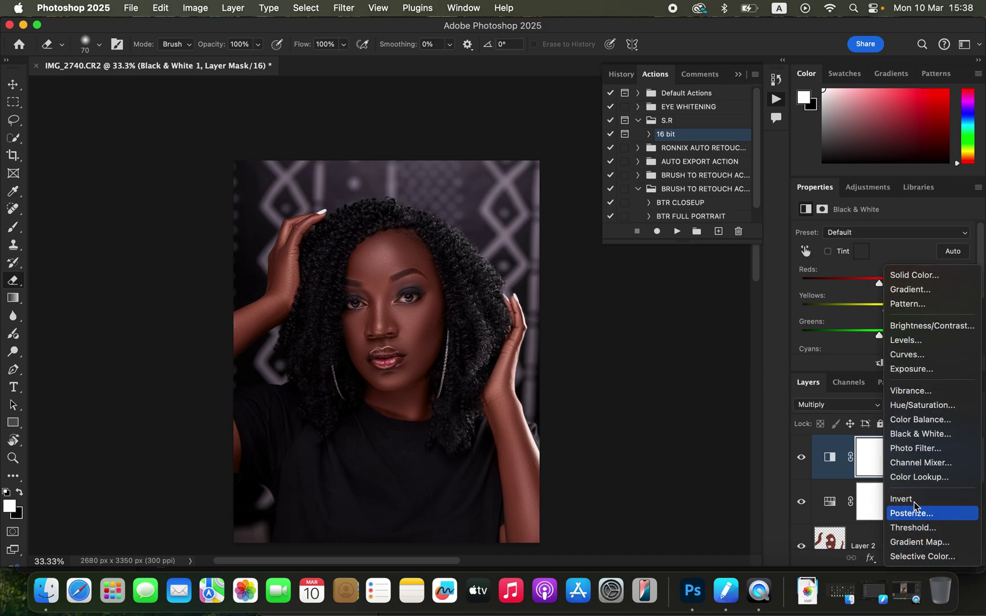
pyautogui.click(917, 420)
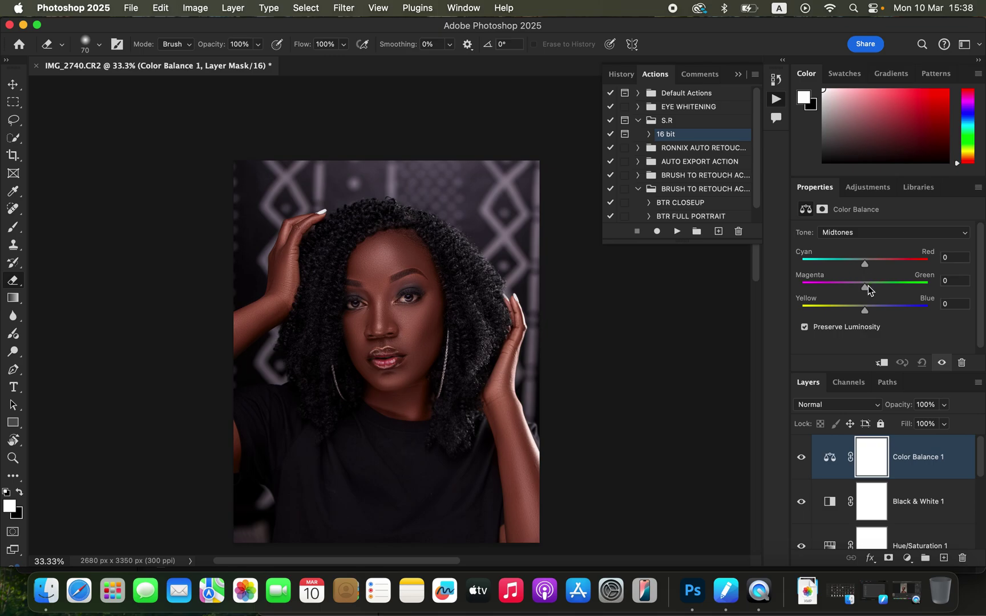
pyautogui.click(868, 286)
pyautogui.moveTo(868, 292); pyautogui.dragTo(868, 289)
# Group all layers above the Background, from Color Balance 1 down to Brightness/Contrast 1
pyautogui.moveTo(982, 474); pyautogui.dragTo(983, 511)
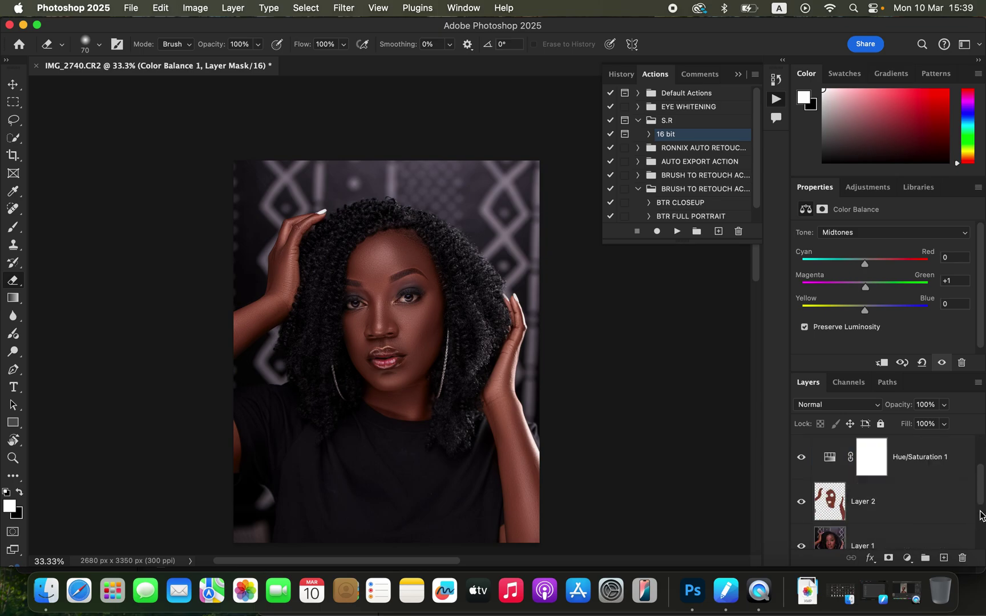
pyautogui.moveTo(976, 506); pyautogui.dragTo(983, 529)
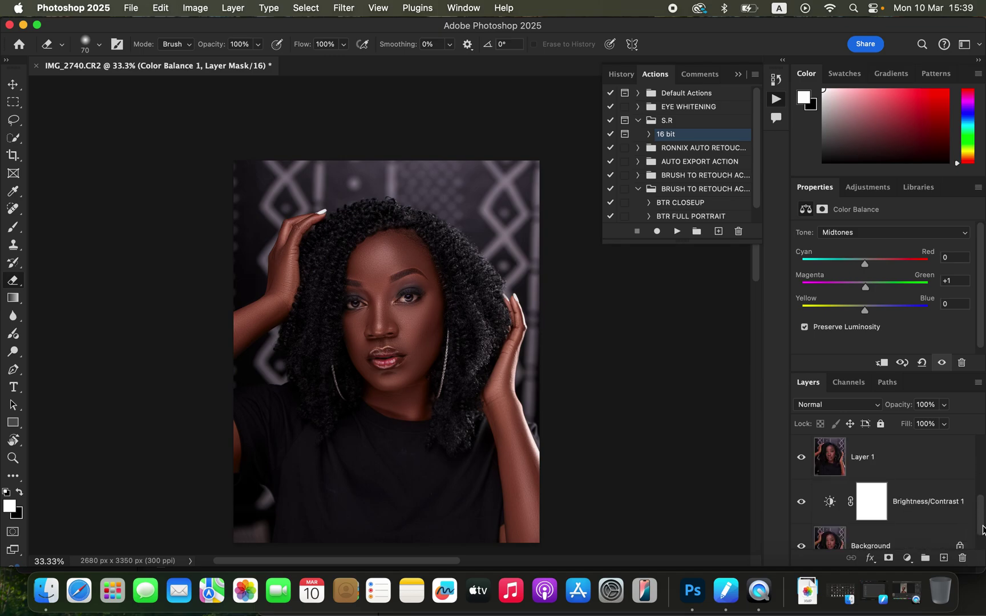
pyautogui.keyDown('shift'); pyautogui.click(962, 505); pyautogui.keyUp('shift')
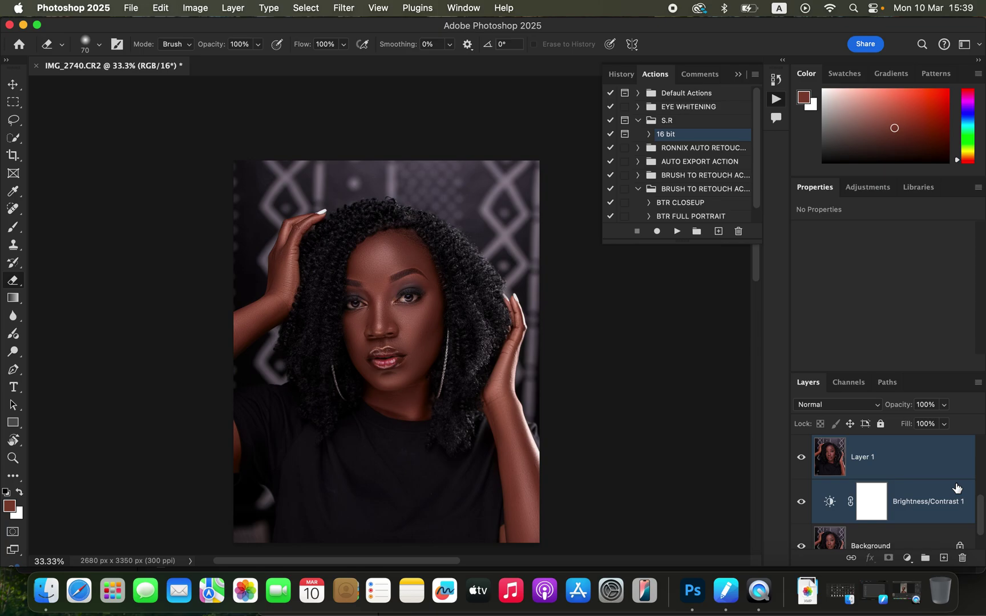
pyautogui.press('super+g')
# Compare the portrait before and after by switching the layer group's visibility off and on
pyautogui.click(801, 444)
pyautogui.click(802, 445)
pyautogui.click(802, 446)
pyautogui.click(802, 446)
pyautogui.click(803, 447)
pyautogui.click(804, 448)
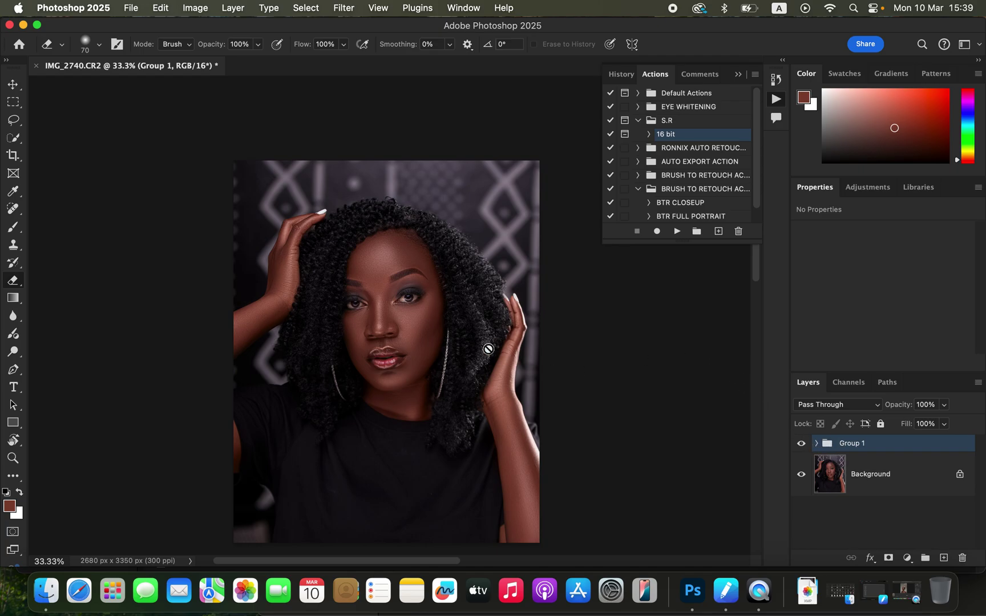
# Add a Selective Color adjustment layer above Color Balance 1 inside the group and set Cyan to +3% for the Blacks
pyautogui.click(817, 444)
pyautogui.click(934, 479)
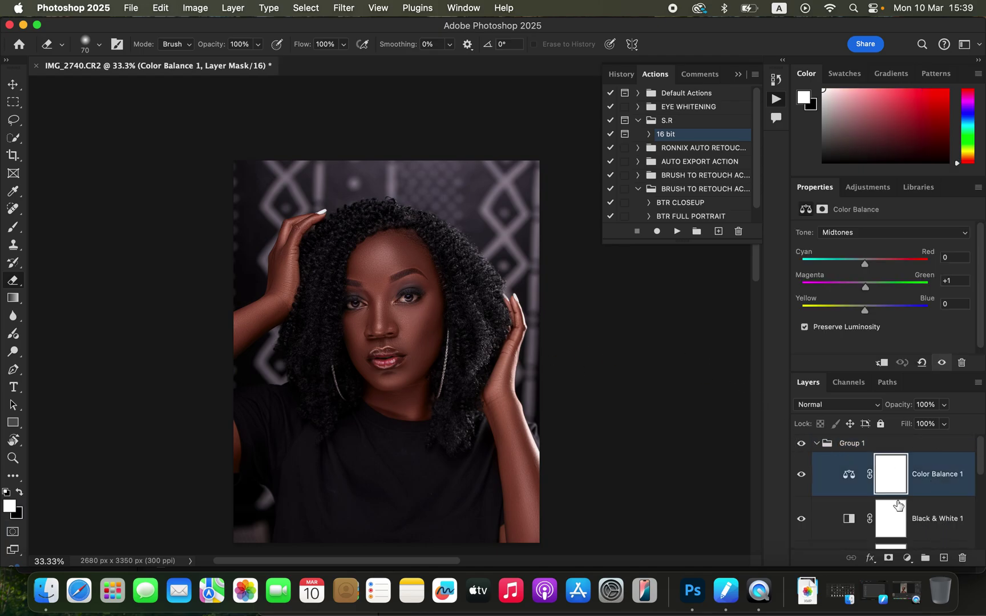
pyautogui.click(908, 558)
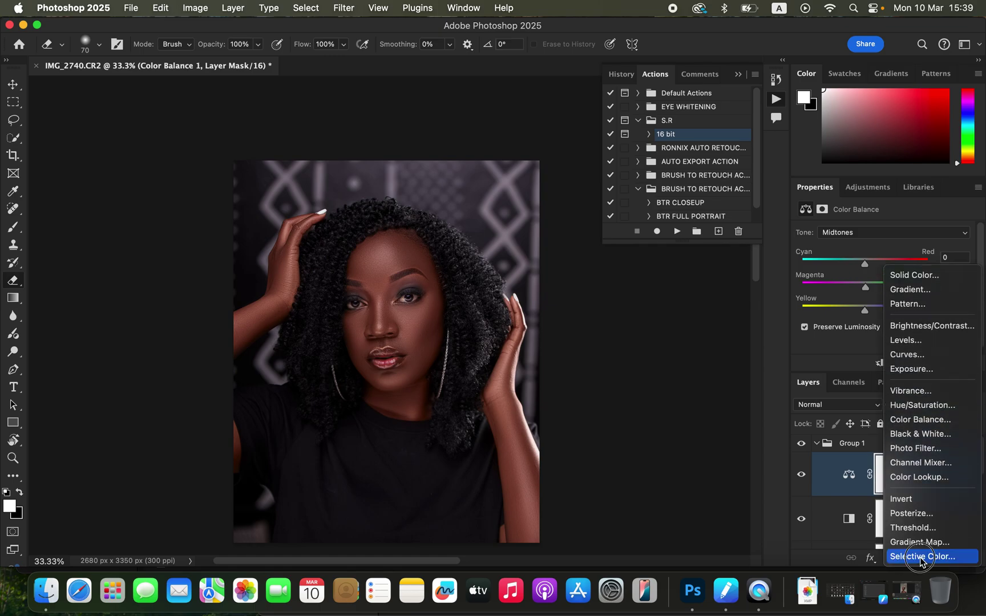
pyautogui.click(925, 555)
pyautogui.click(885, 279)
pyautogui.moveTo(893, 280); pyautogui.dragTo(893, 280)
pyautogui.click(891, 279)
pyautogui.moveTo(887, 279); pyautogui.dragTo(885, 279)
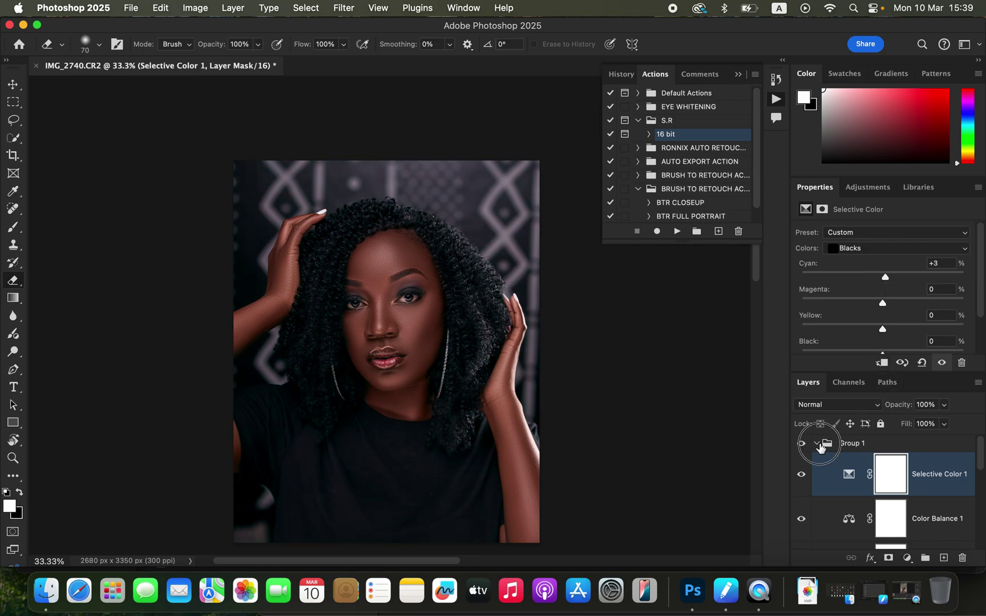
# Collapse and hide Group 1, and duplicate the Background layer beneath it
pyautogui.click(817, 444)
pyautogui.click(801, 445)
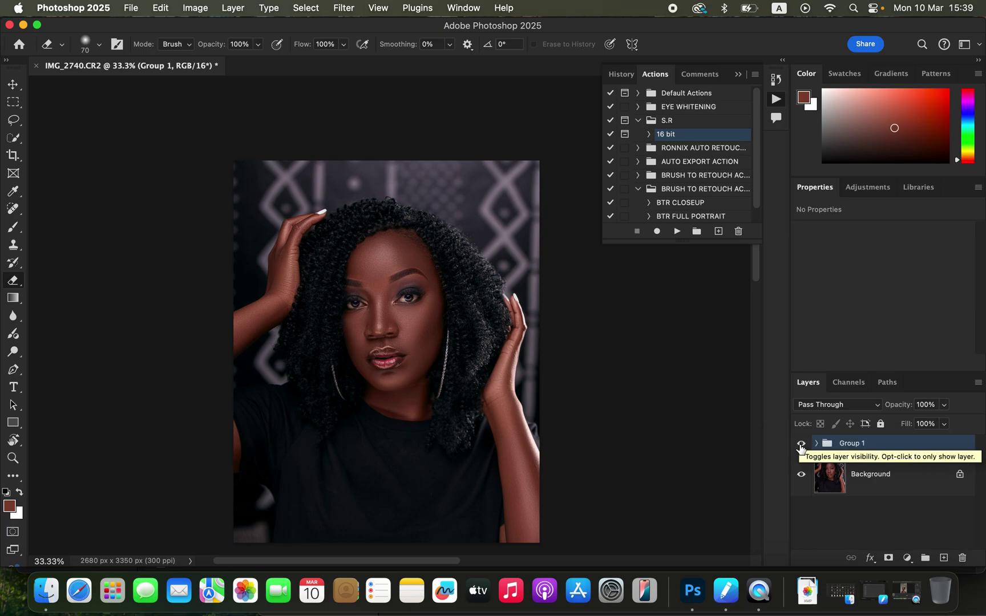
pyautogui.click(801, 445)
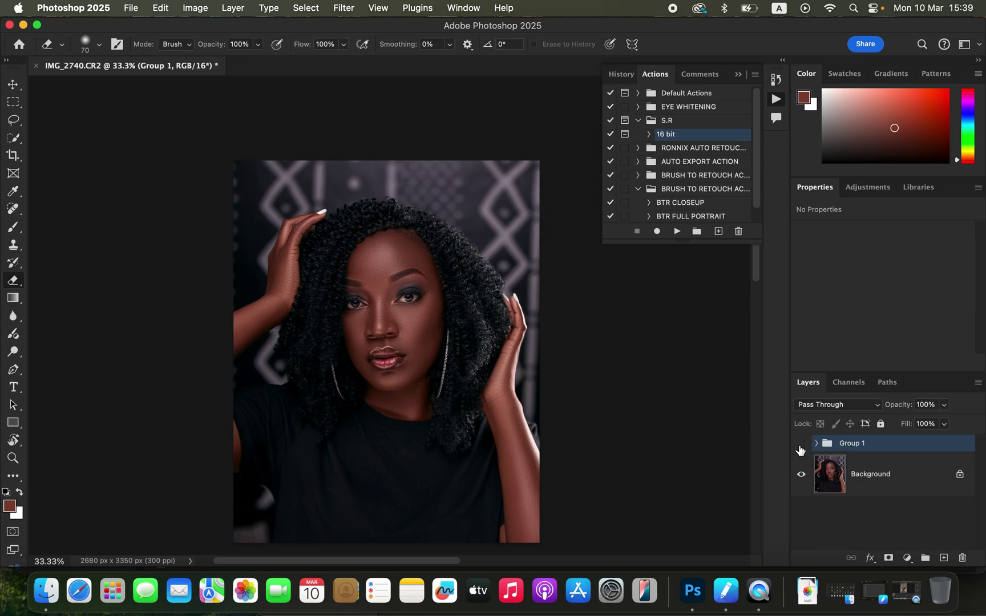
pyautogui.click(893, 482)
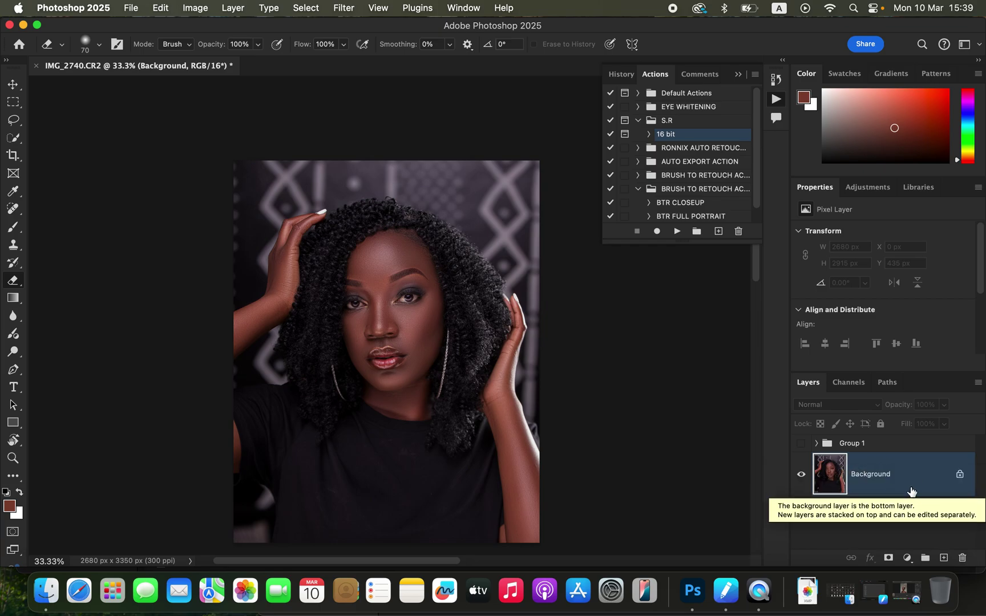
pyautogui.press('super+j')
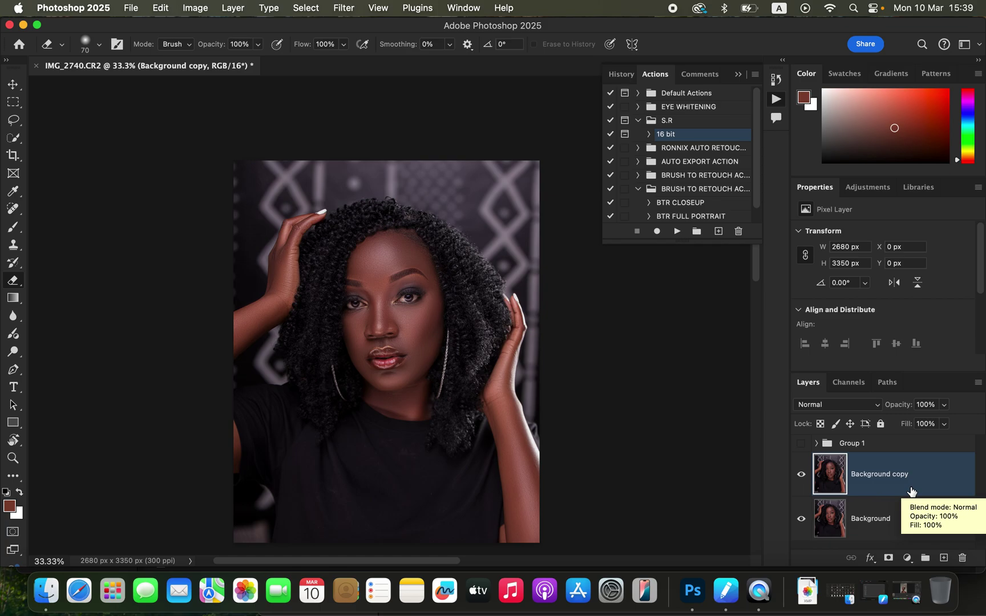
# Rename the hidden layer group "empty layer"
pyautogui.doubleClick(858, 444)
pyautogui.write('empty layer')
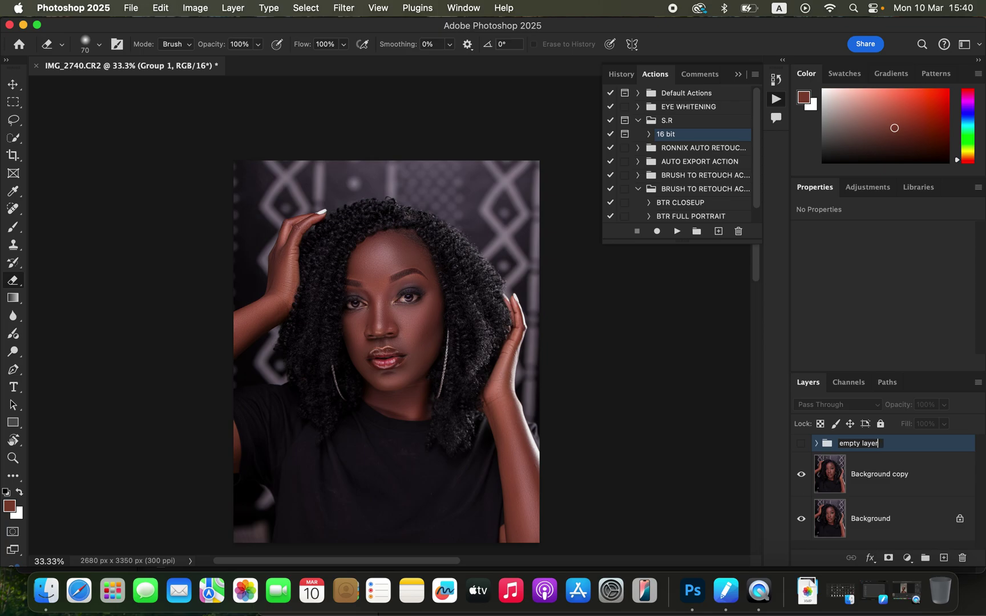
pyautogui.press('Return')
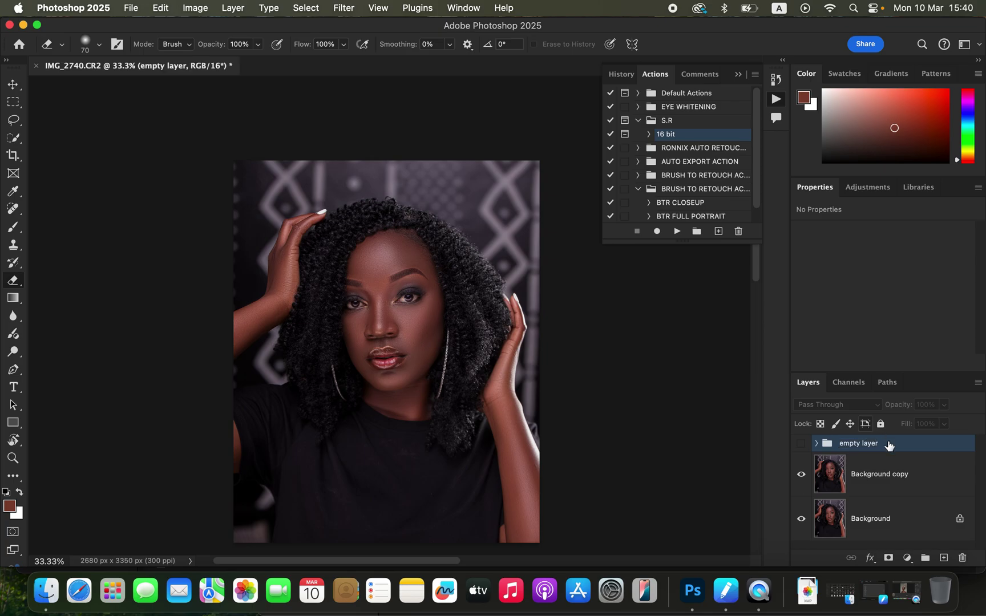
# Add a Gradient Map adjustment layer directly above Background copy and hide it
pyautogui.click(899, 486)
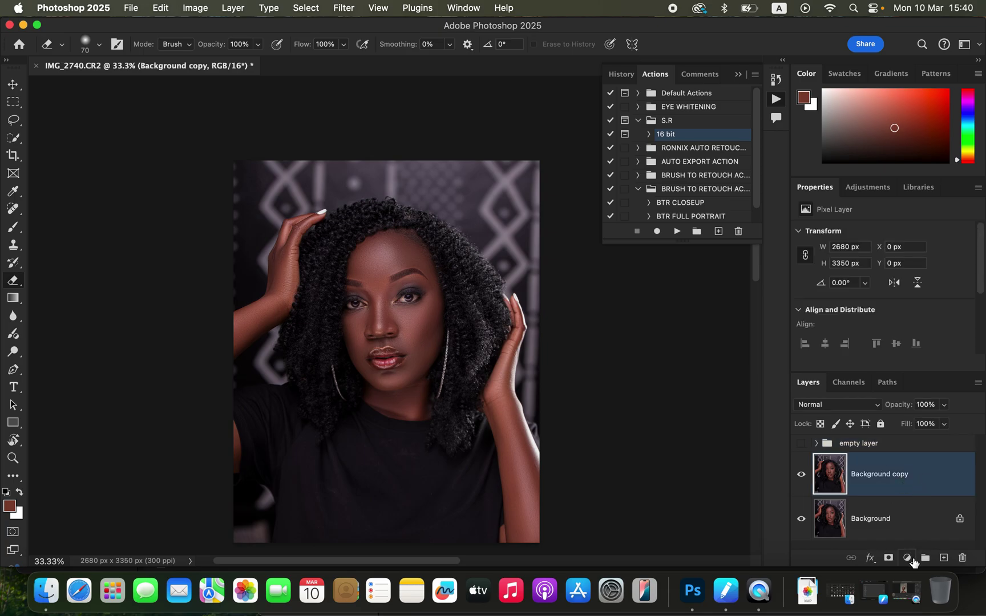
pyautogui.click(909, 558)
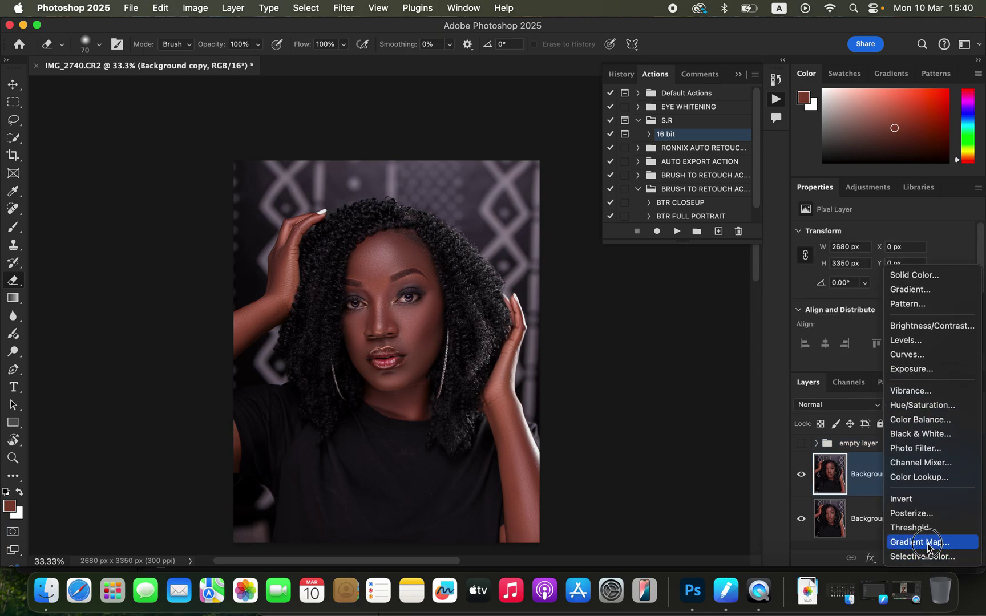
pyautogui.click(920, 542)
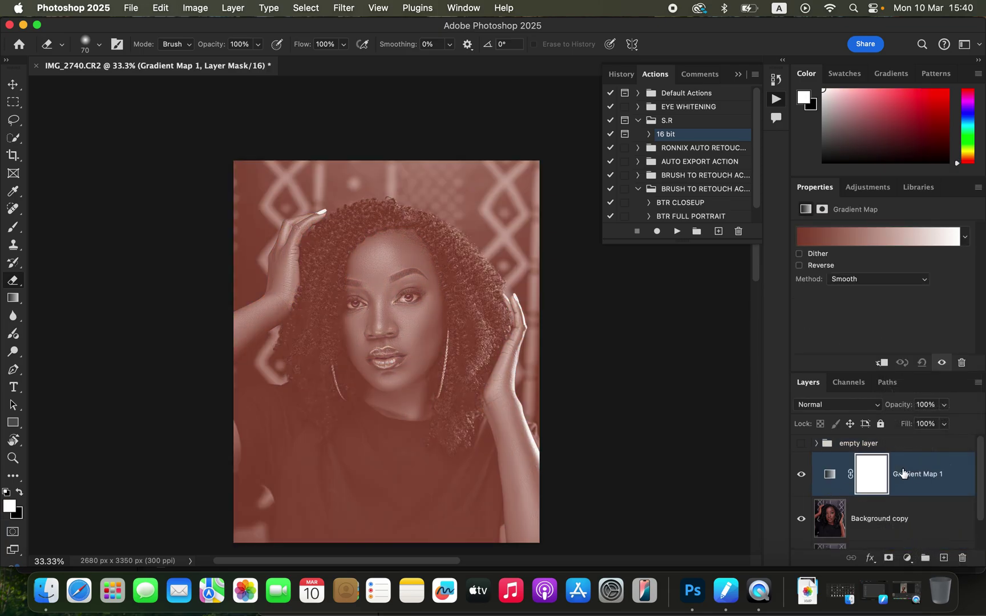
pyautogui.click(802, 476)
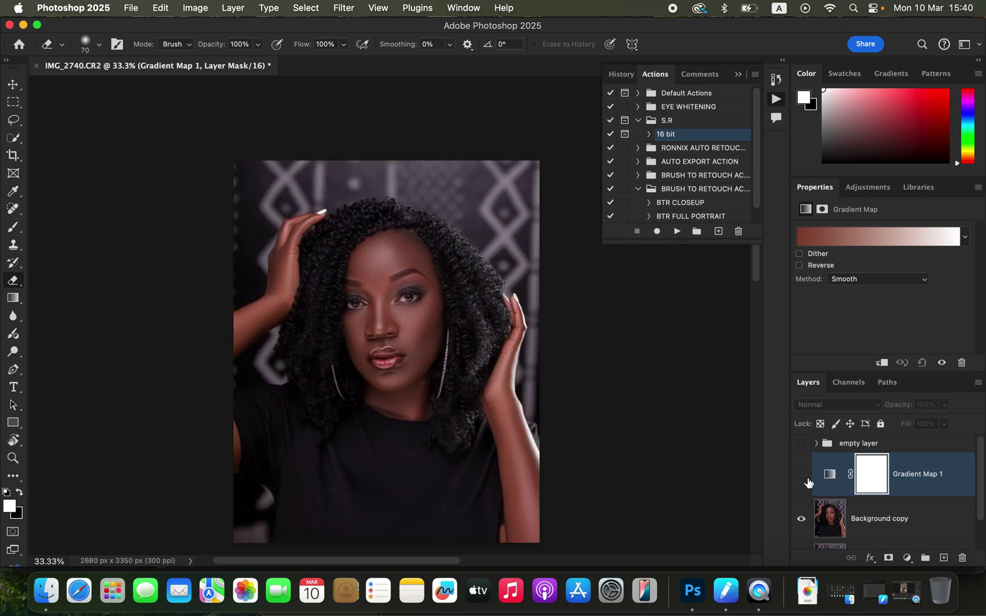
pyautogui.click(829, 476)
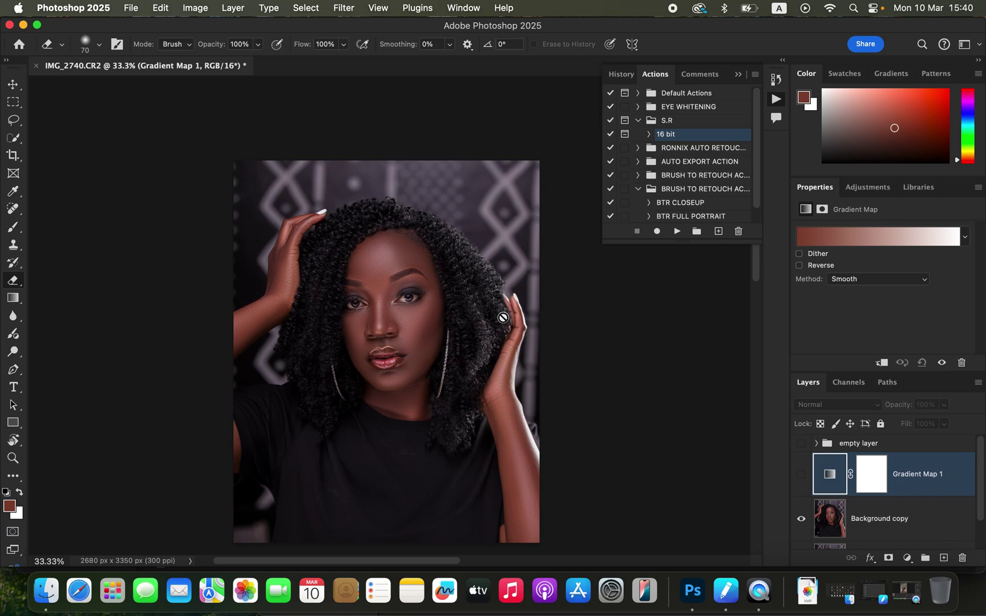
# Add a Brightness/Contrast adjustment layer between Background copy and Gradient Map 1 and increase its contrast
pyautogui.click(911, 520)
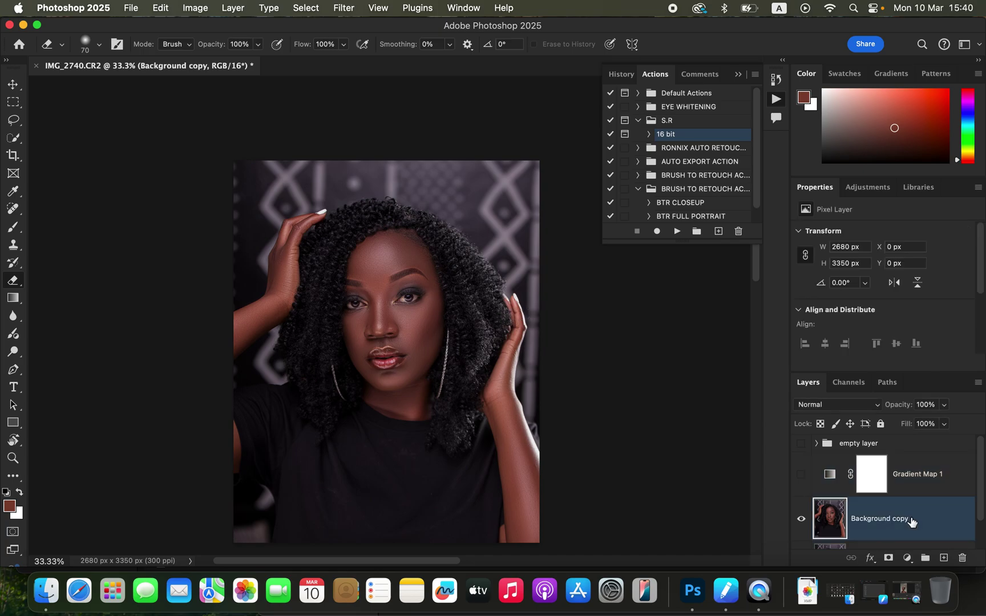
pyautogui.click(908, 559)
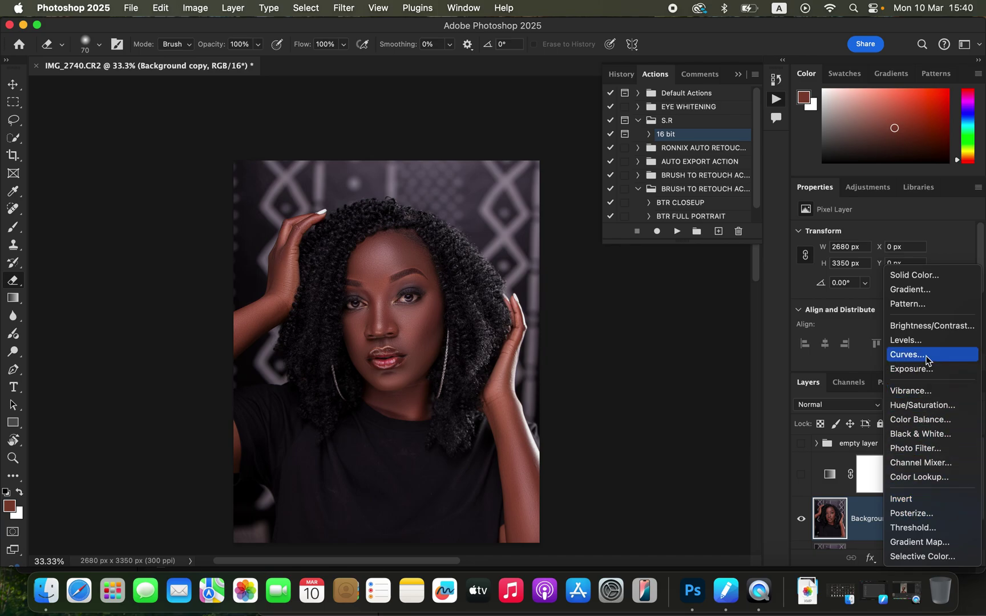
pyautogui.click(940, 329)
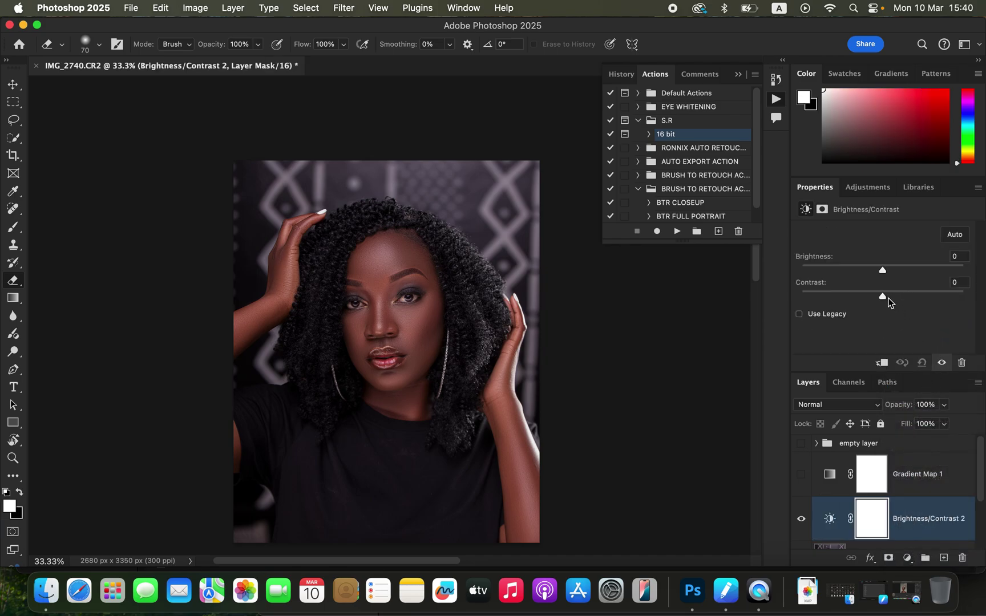
pyautogui.moveTo(888, 298); pyautogui.dragTo(907, 296)
# Set the Gradient Map's stop at location 0 to the dark skin shadow color #32160f, sampled from the neck area
pyautogui.click(831, 479)
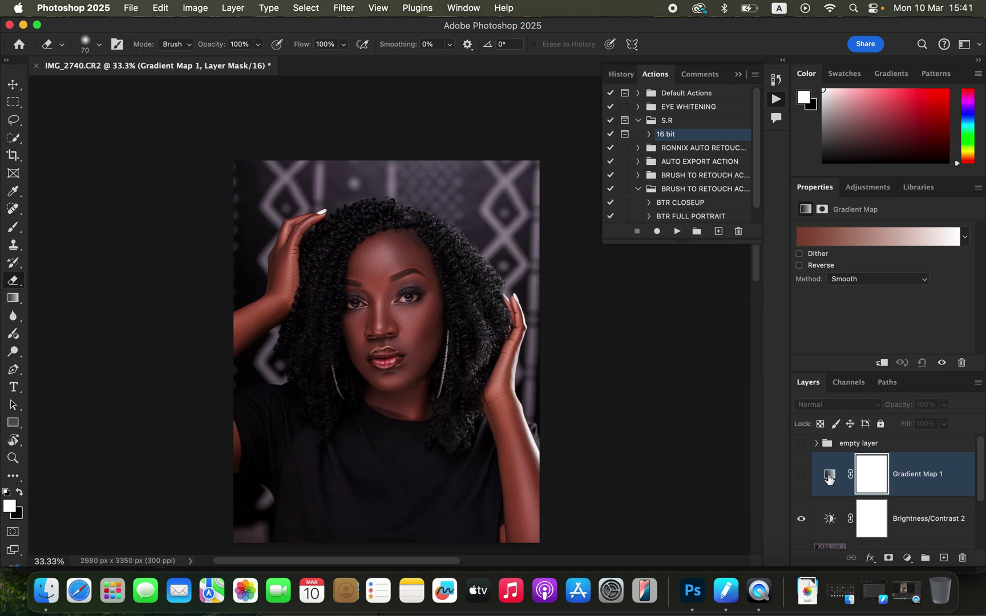
pyautogui.click(830, 478)
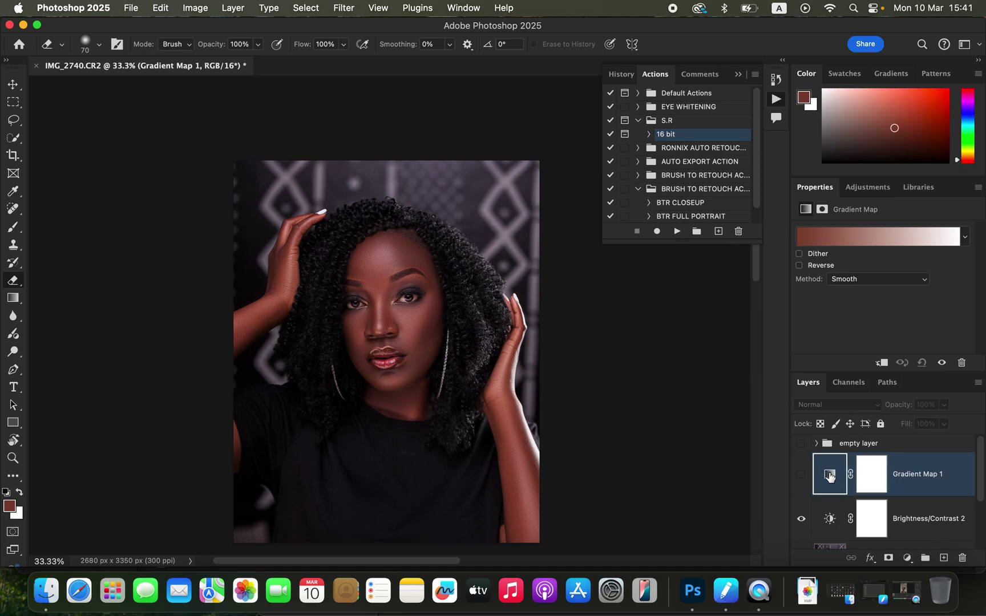
pyautogui.click(835, 238)
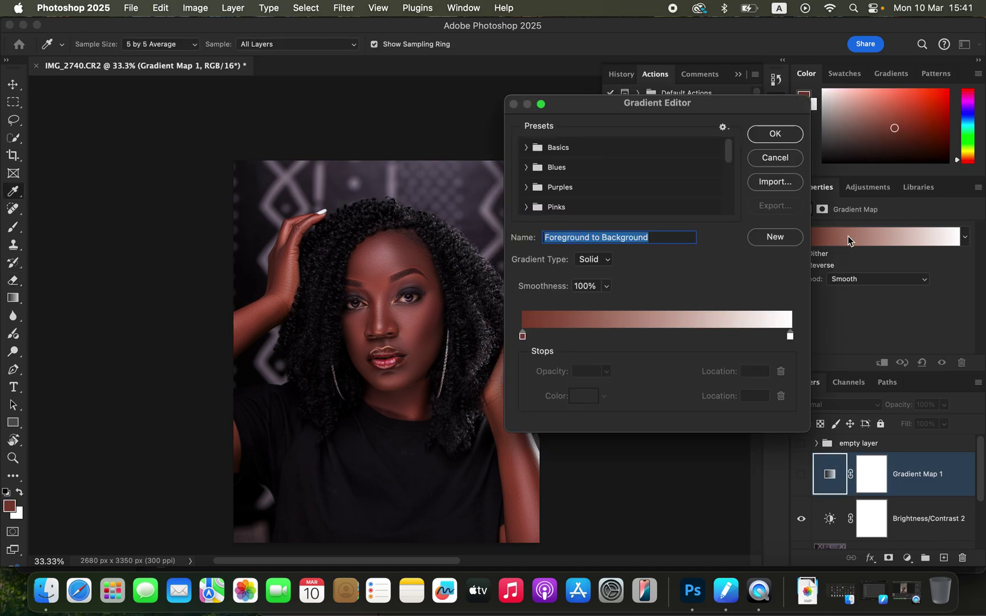
pyautogui.click(523, 337)
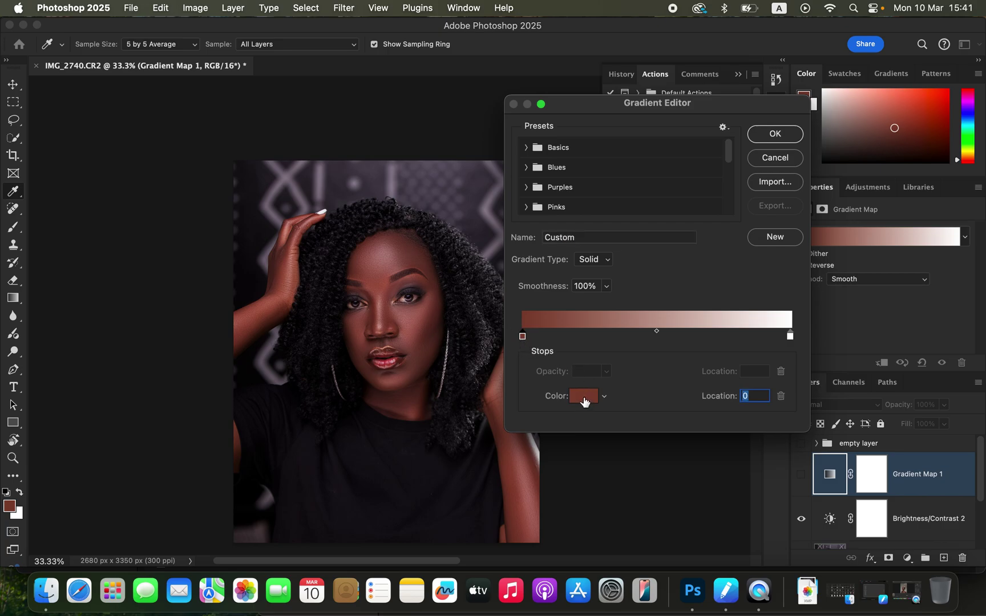
pyautogui.click(583, 396)
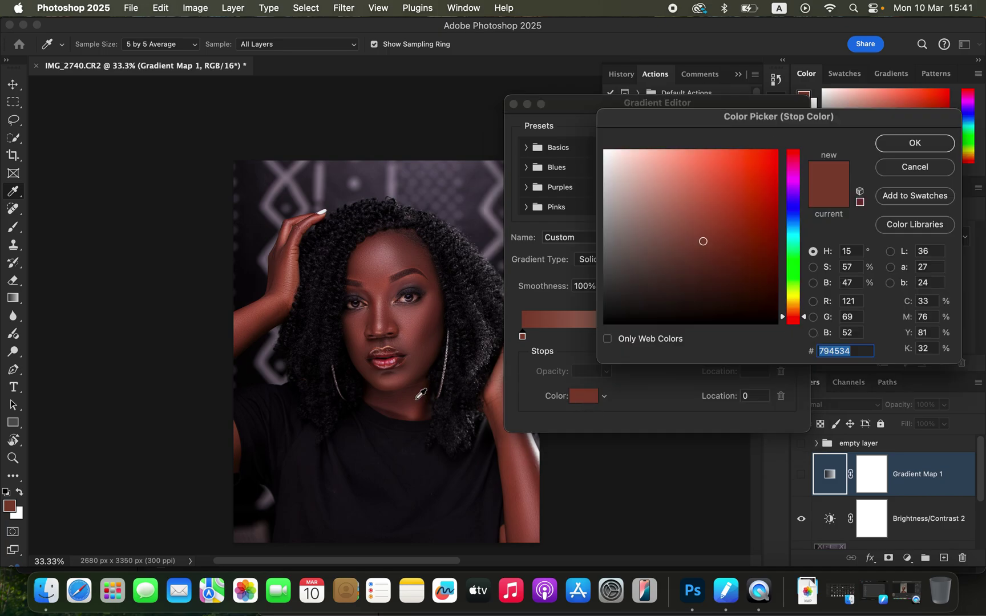
pyautogui.press('super+equal')
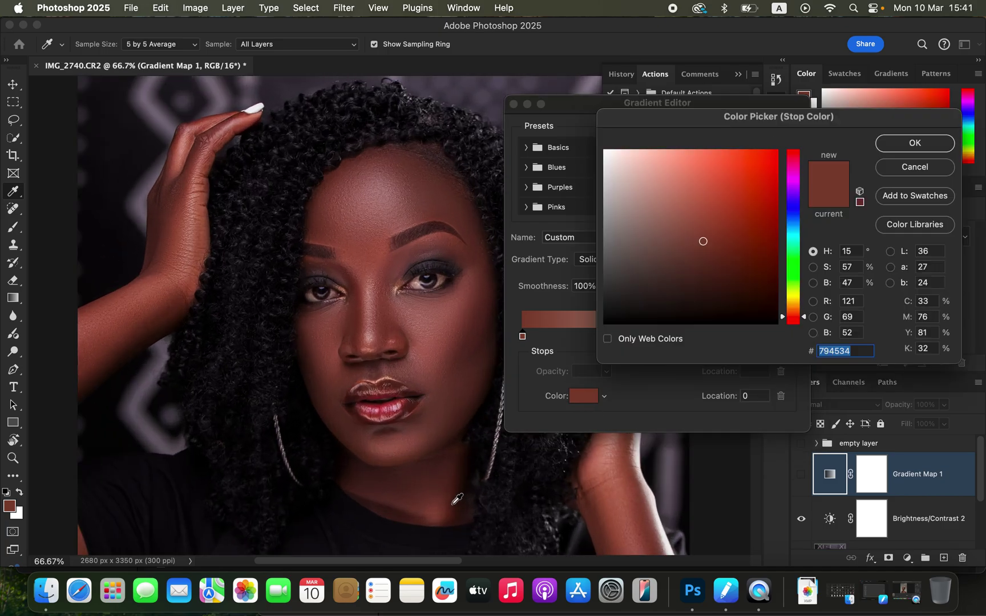
pyautogui.click(458, 503)
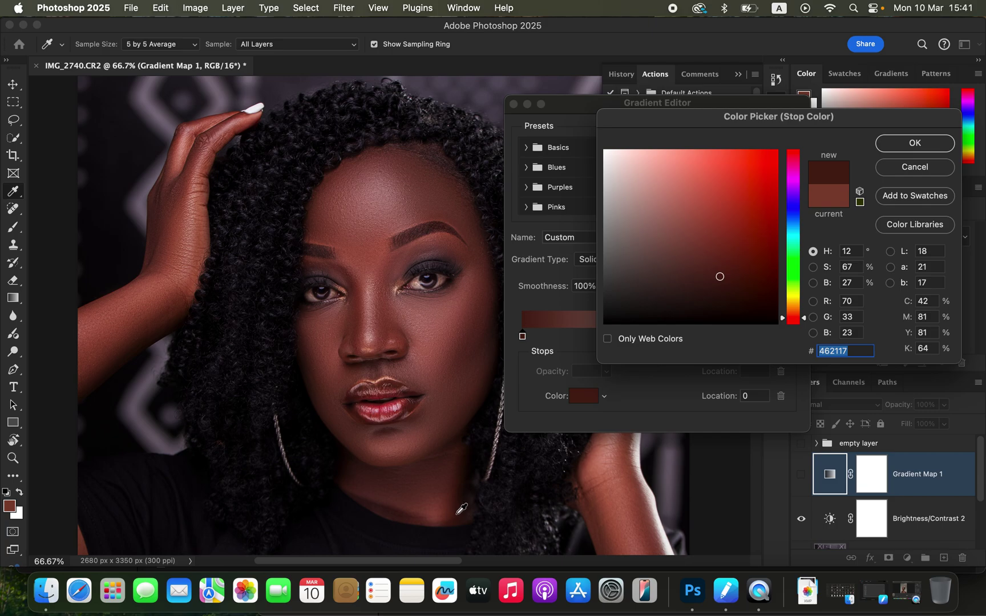
pyautogui.click(463, 510)
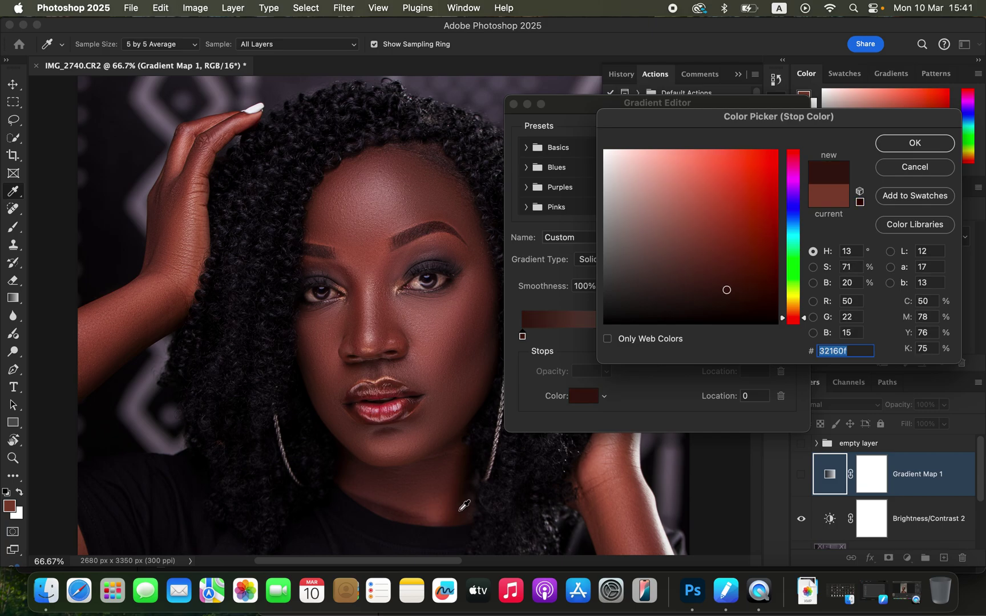
pyautogui.click(900, 142)
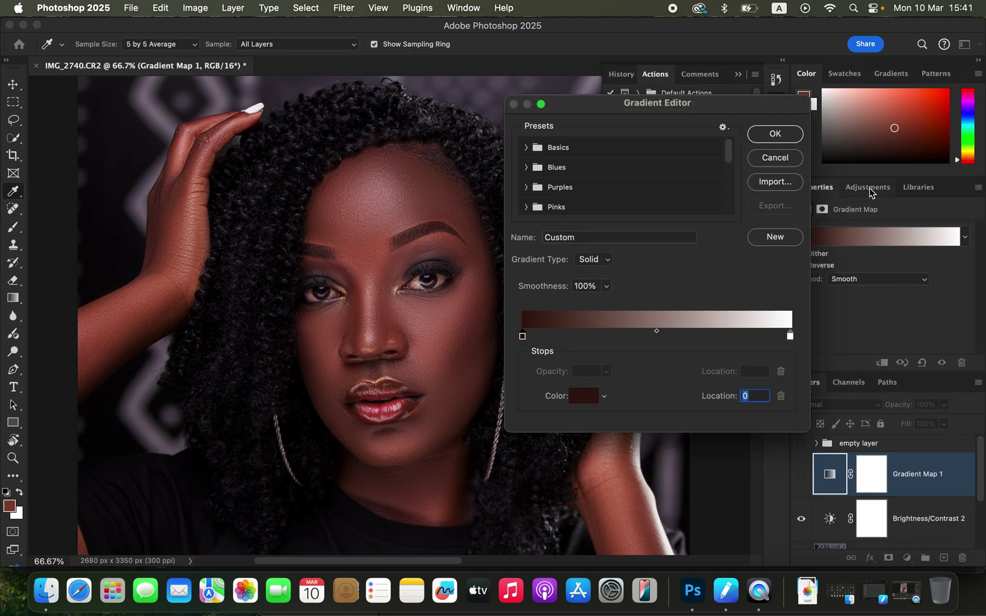
# Set the gradient's stop at location 100 to the lighter skin color #aa7564, sampled from the raised hand
pyautogui.click(791, 338)
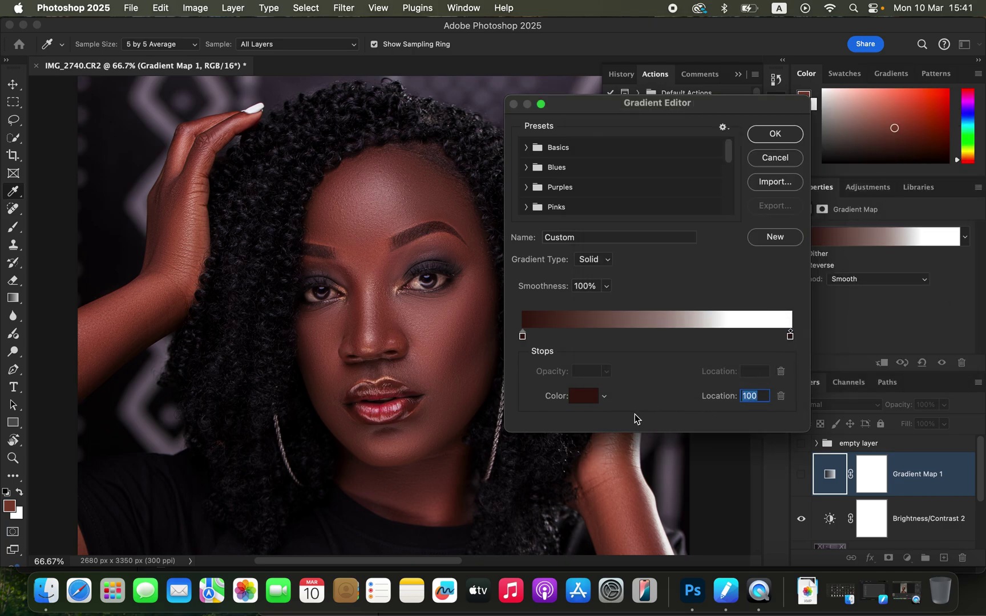
pyautogui.click(579, 396)
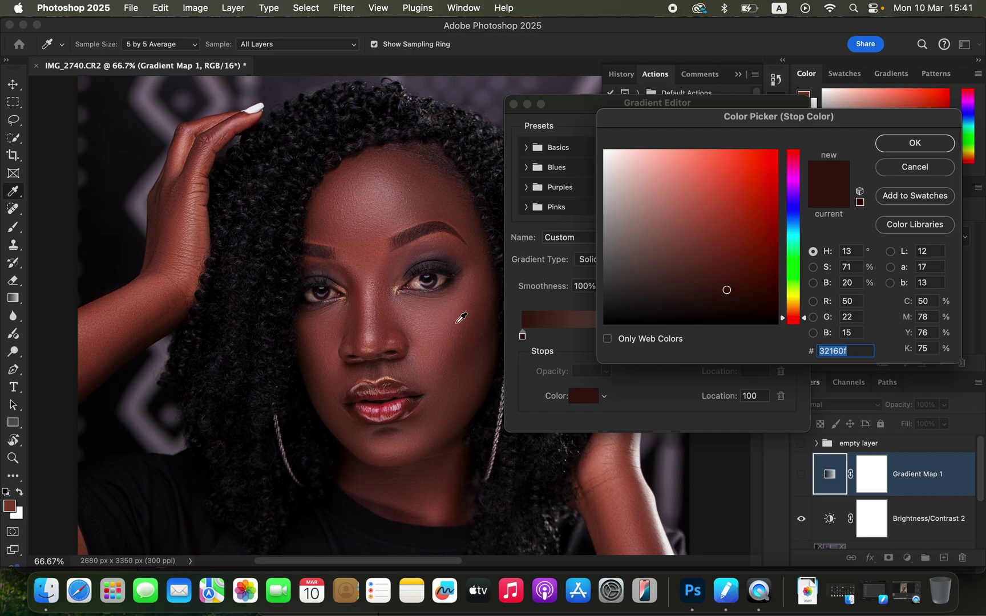
pyautogui.click(373, 330)
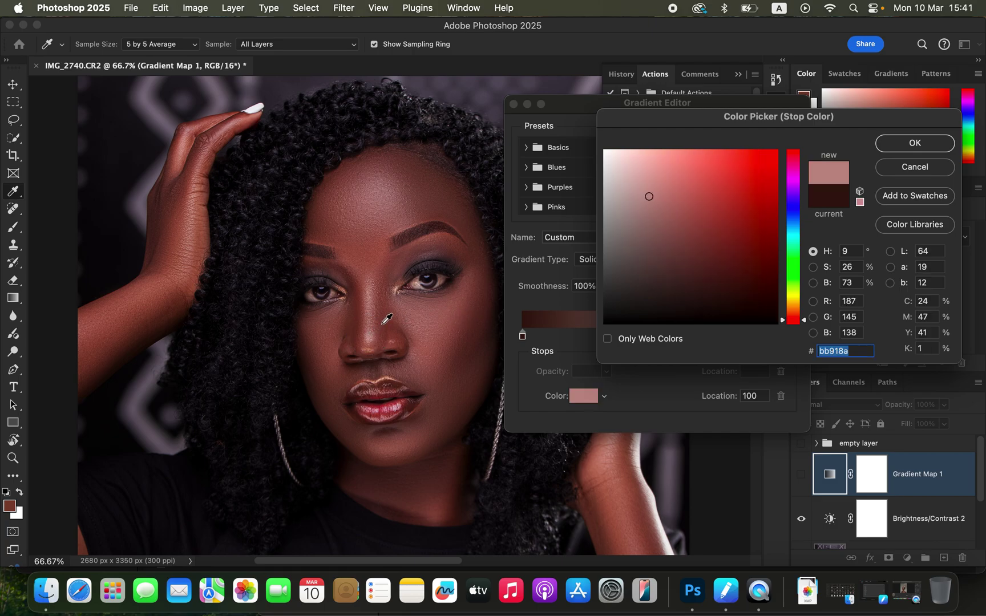
pyautogui.click(194, 231)
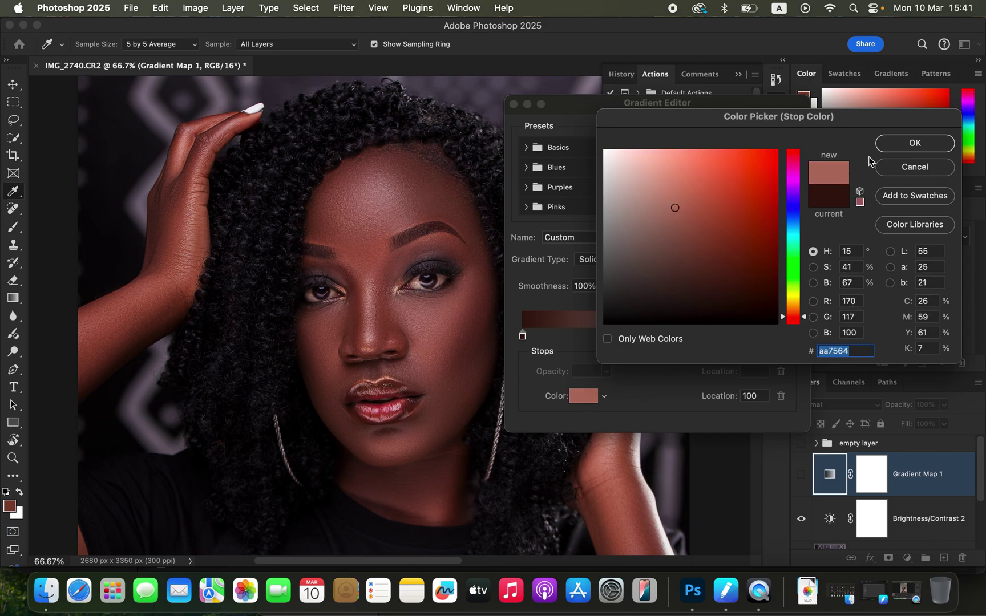
pyautogui.click(902, 144)
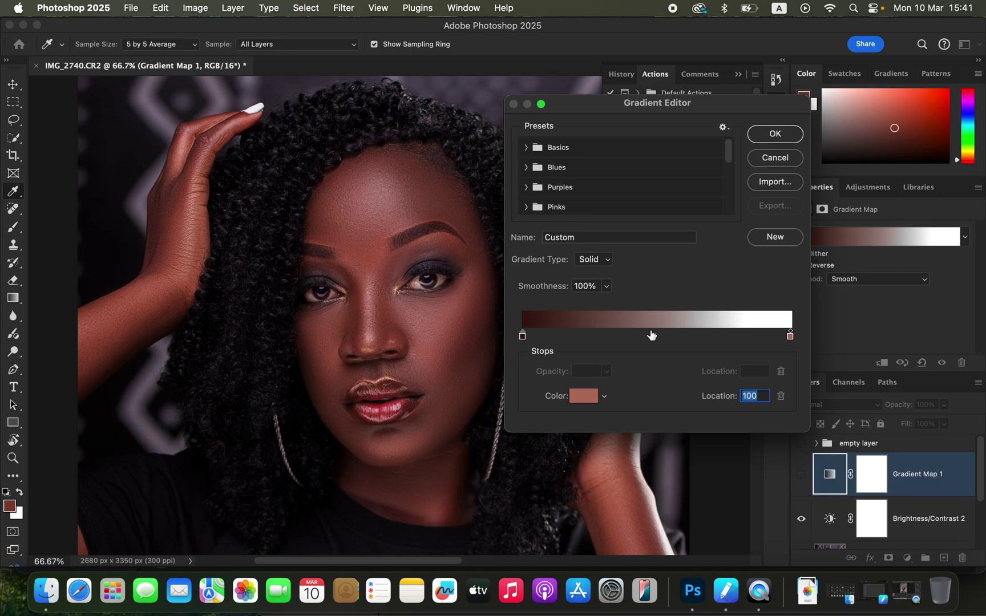
# Add a gradient stop at location 50 with the skin midtone #8f5340, sampled from the raised hand
pyautogui.click(651, 335)
pyautogui.write('5')
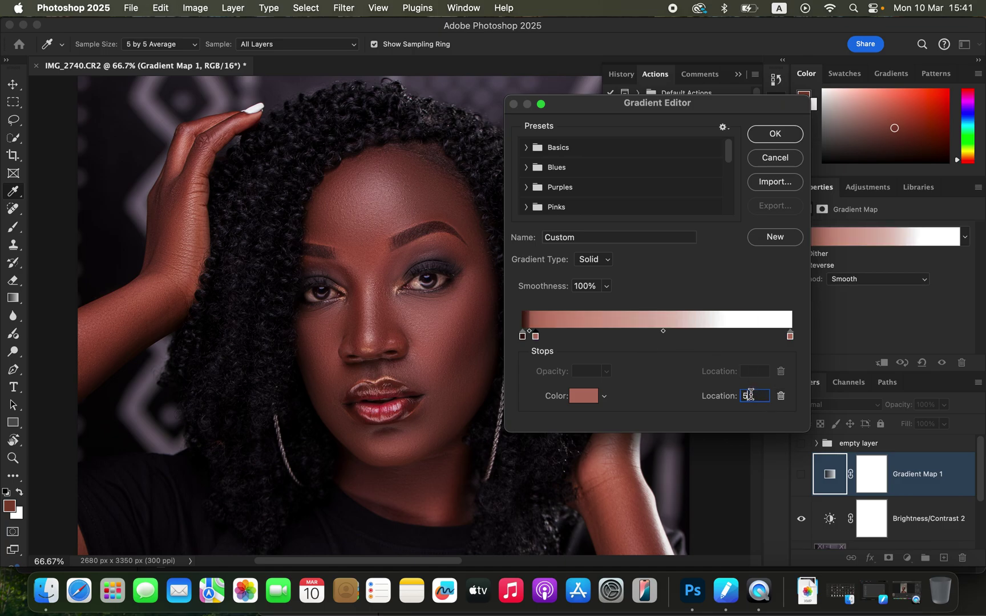
pyautogui.write('0')
pyautogui.click(583, 396)
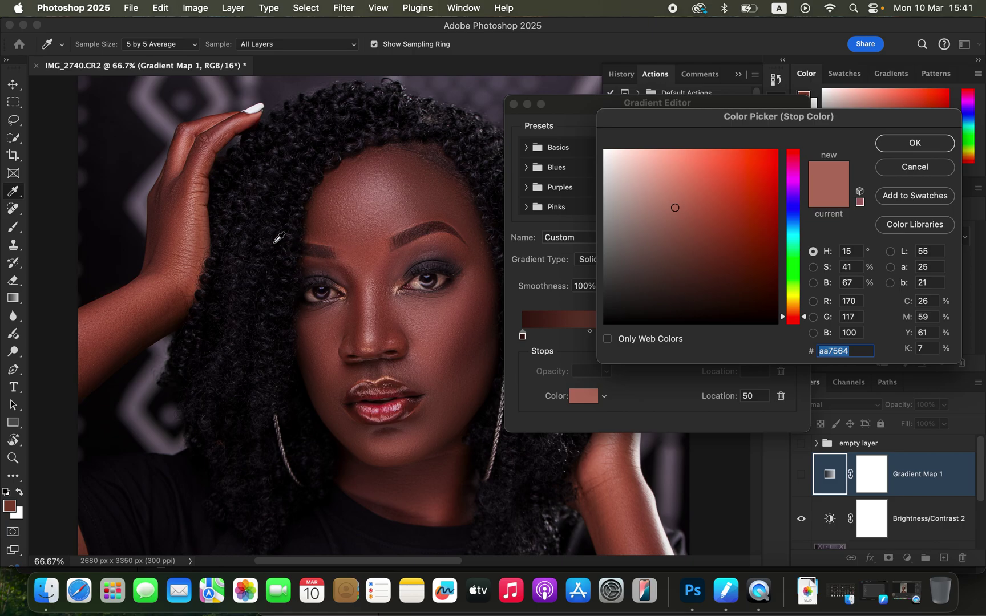
pyautogui.click(177, 241)
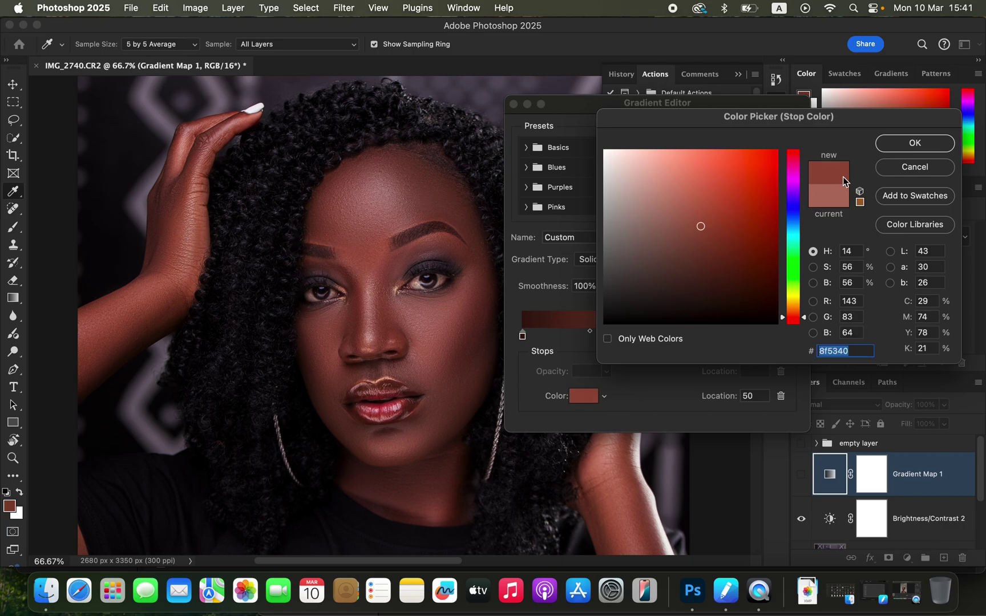
pyautogui.click(917, 145)
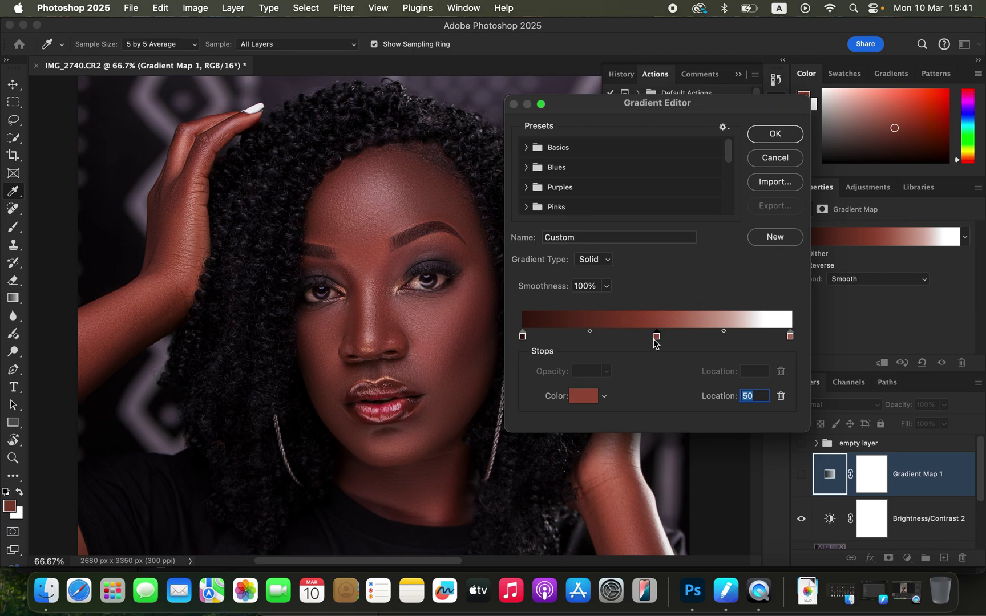
# Recolor the white stop at location 100 with a slightly adjusted skin highlight sampled from the raised hand, and apply the gradient
pyautogui.click(791, 338)
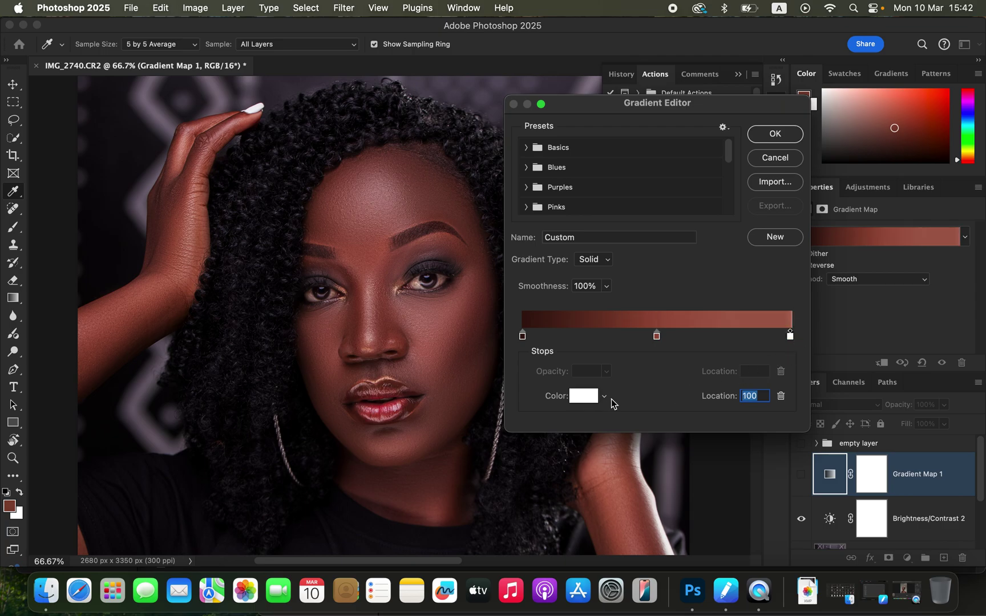
pyautogui.click(585, 396)
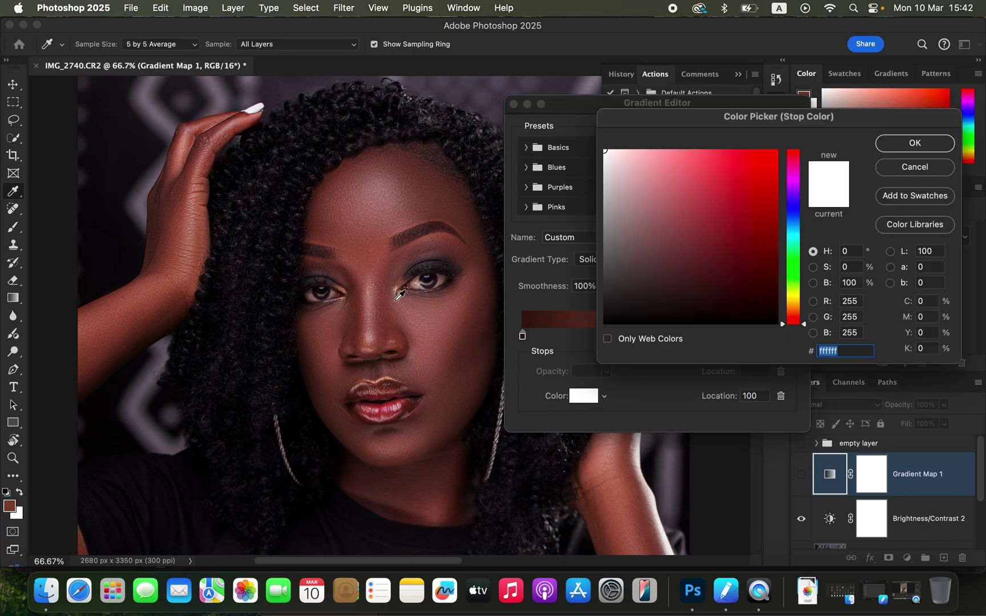
pyautogui.click(386, 200)
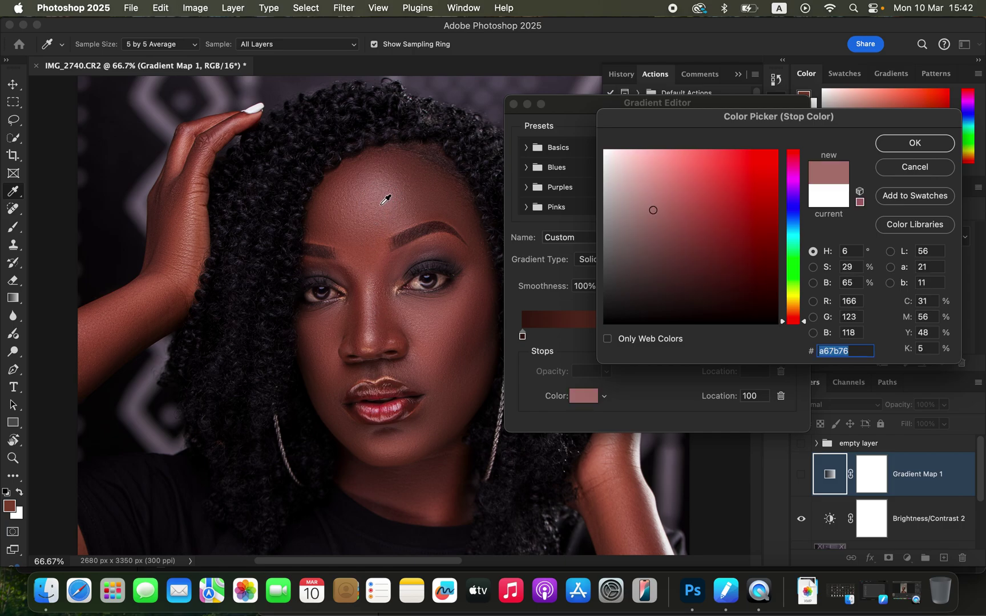
pyautogui.click(377, 307)
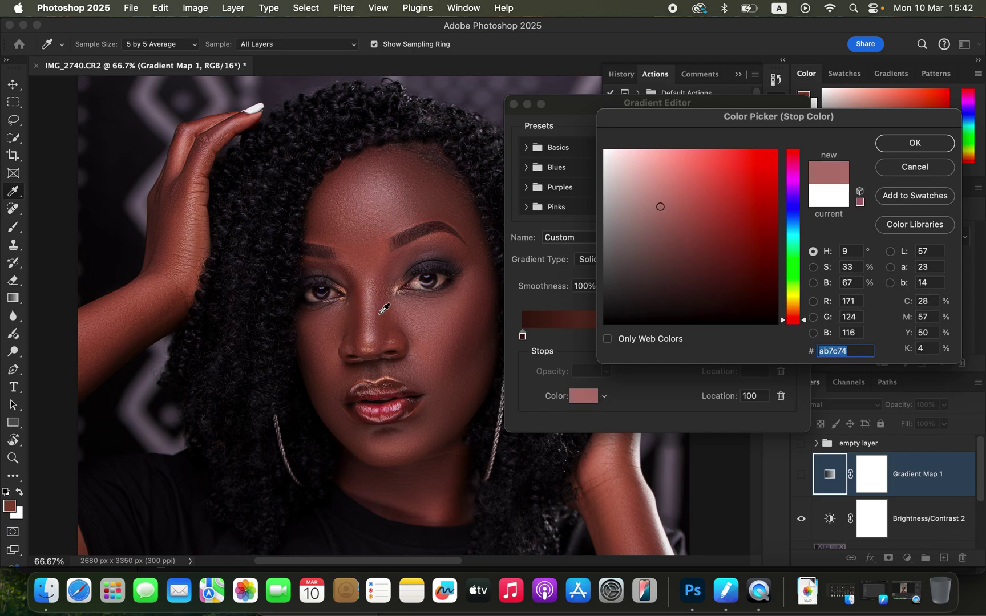
pyautogui.click(203, 207)
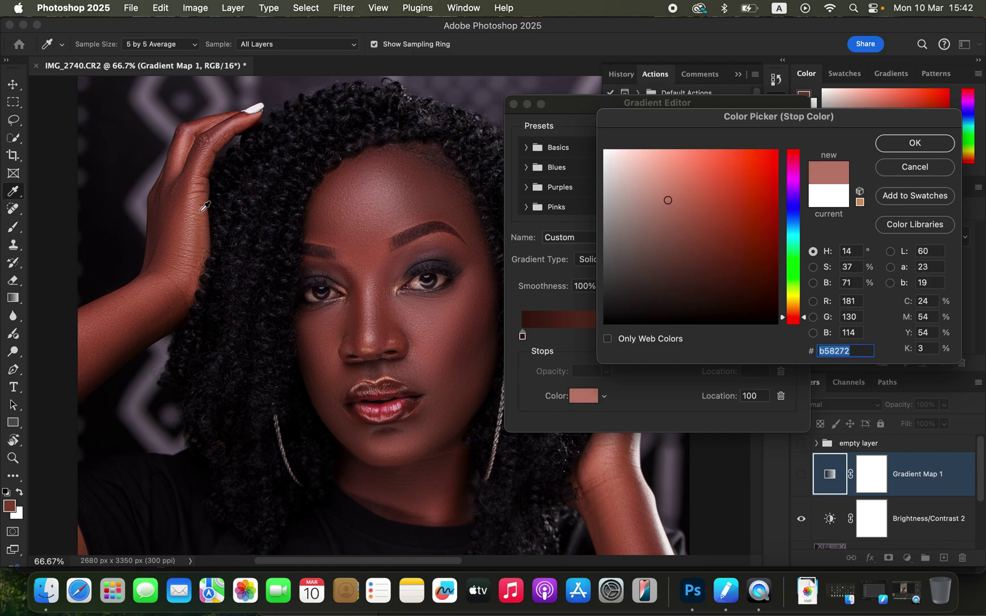
pyautogui.moveTo(674, 198); pyautogui.dragTo(675, 200)
pyautogui.click(915, 143)
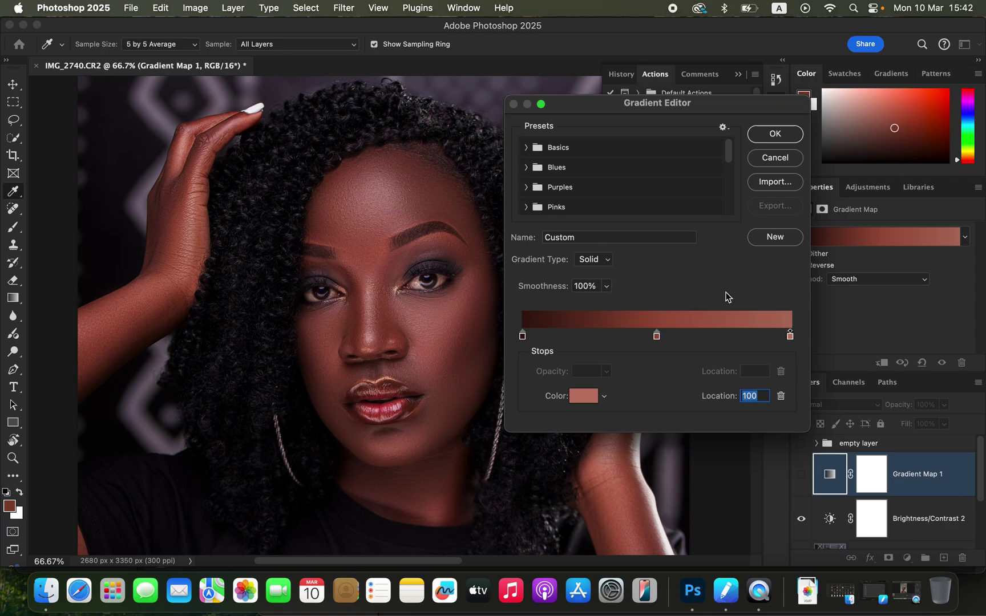
pyautogui.click(776, 134)
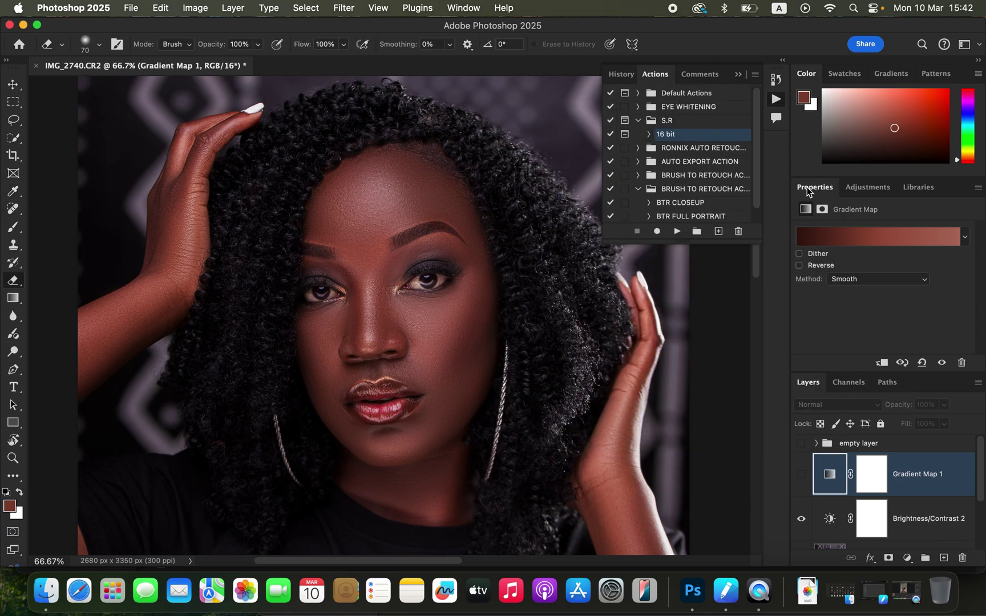
# Show the Gradient Map layer and set its blend mode to Color
pyautogui.click(801, 475)
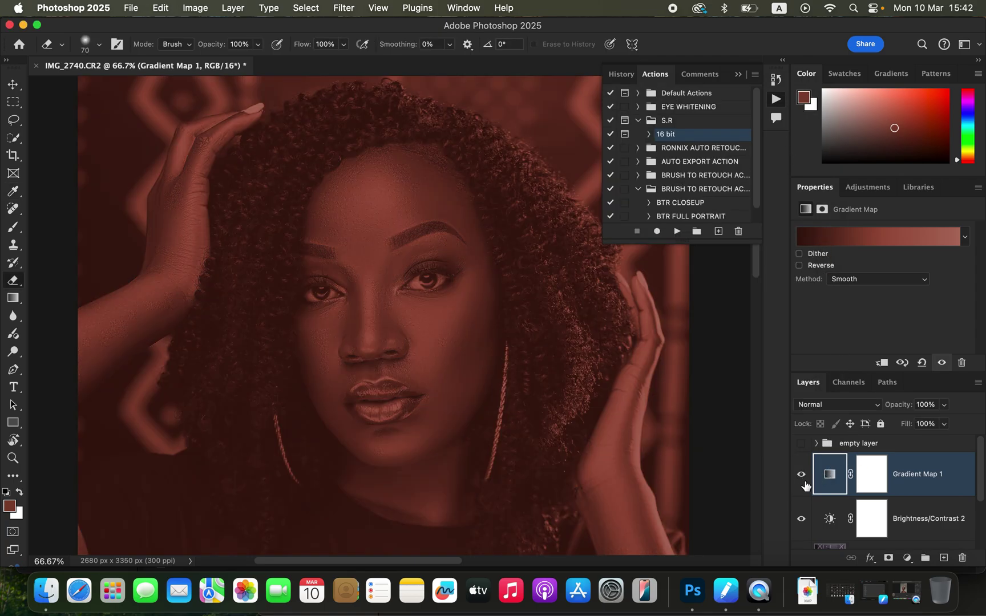
pyautogui.click(839, 404)
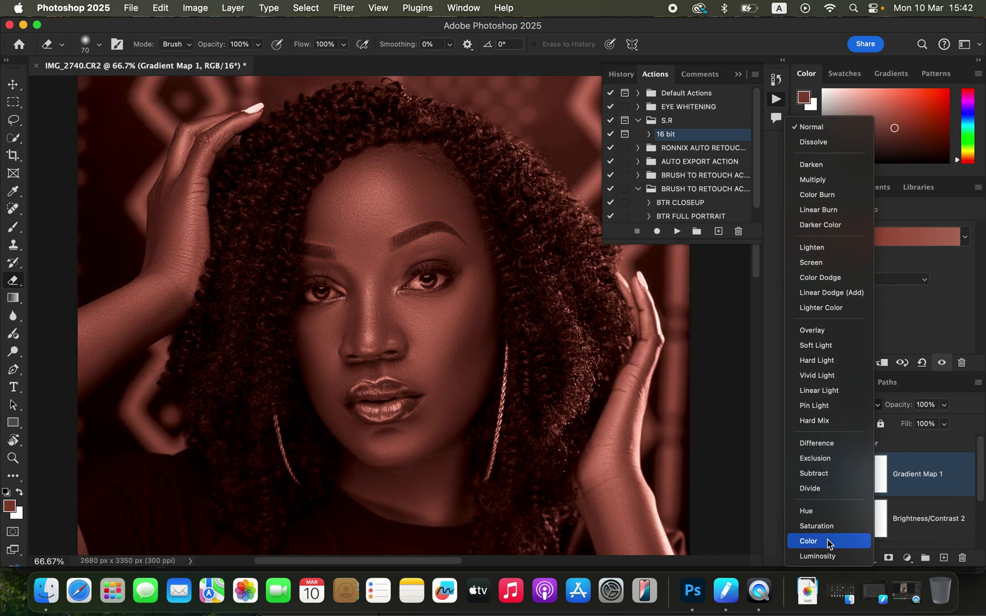
pyautogui.click(810, 541)
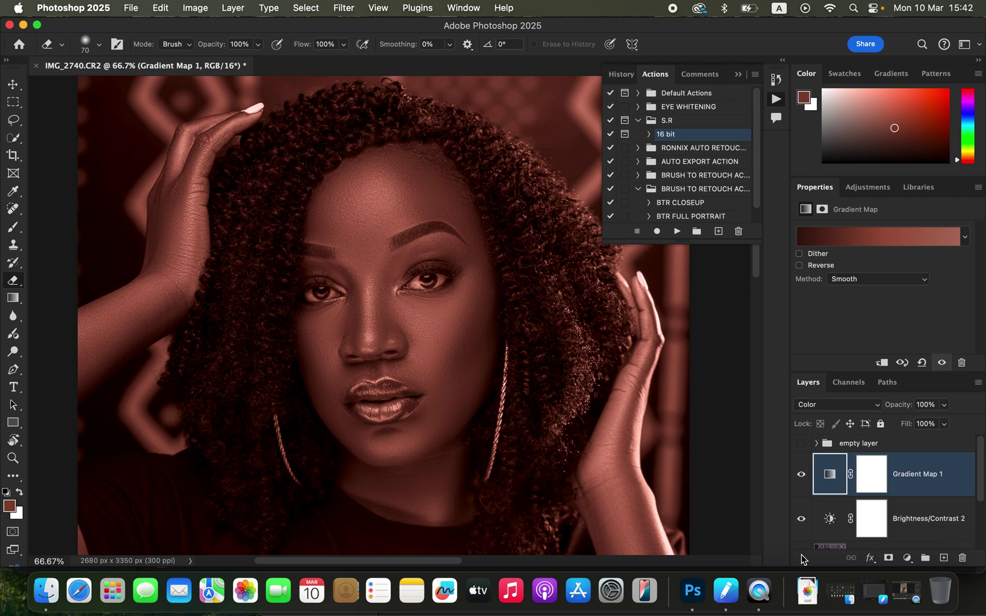
# Invert the Gradient Map's layer mask to black to hide the effect across the whole portrait
pyautogui.press('super+minus')
pyautogui.press('super+minus')
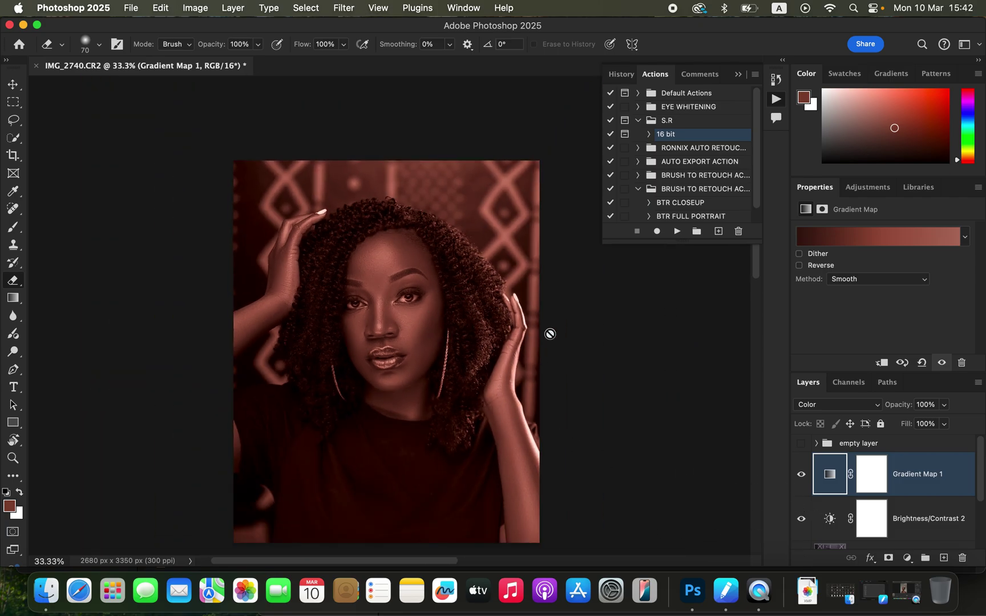
pyautogui.click(872, 480)
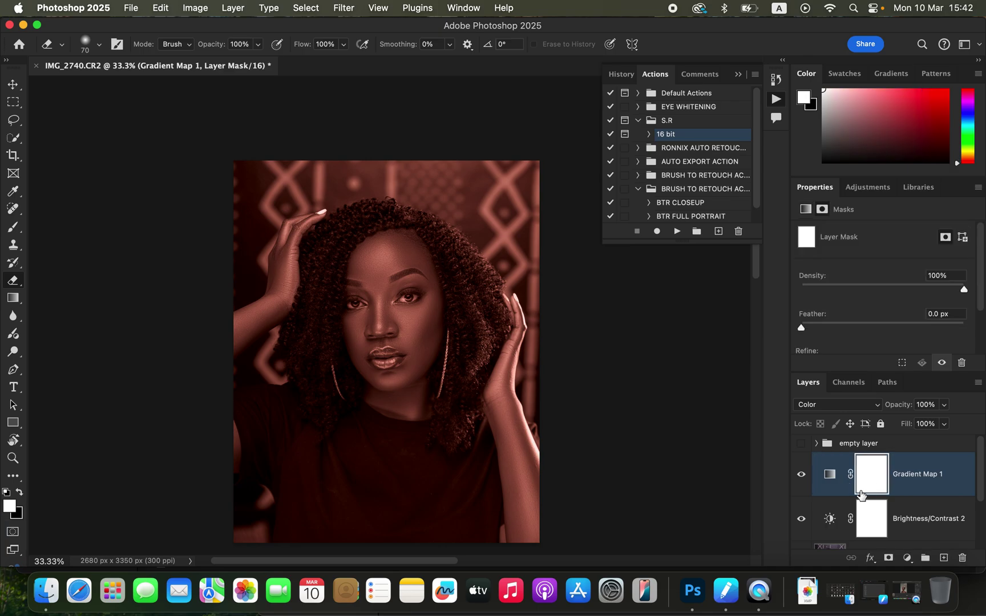
pyautogui.press('super+i')
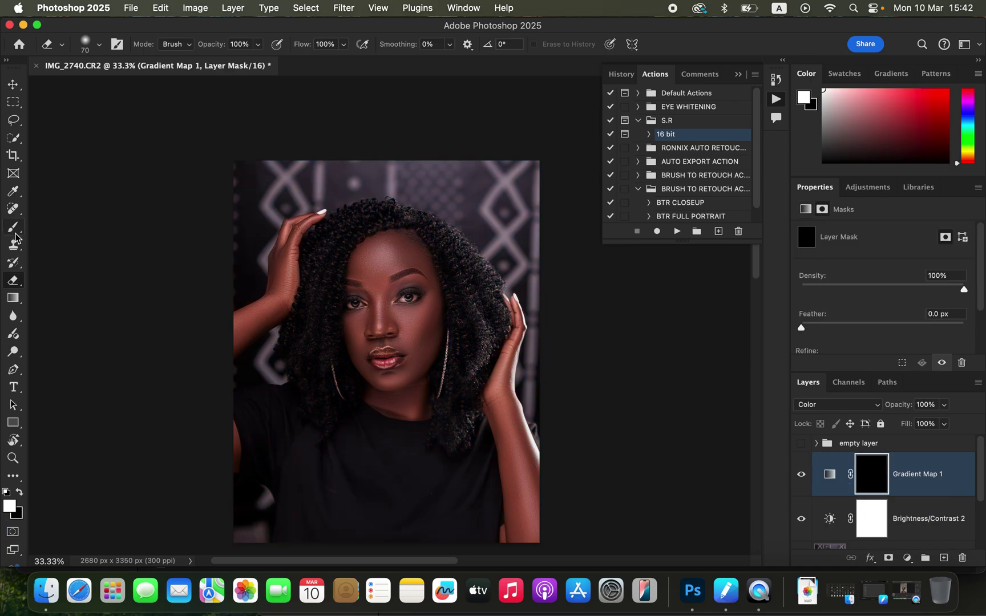
# Choose the Brush tool with white as the foreground color for painting on the Gradient Map's mask
pyautogui.moveTo(16, 238); pyautogui.dragTo(51, 225)
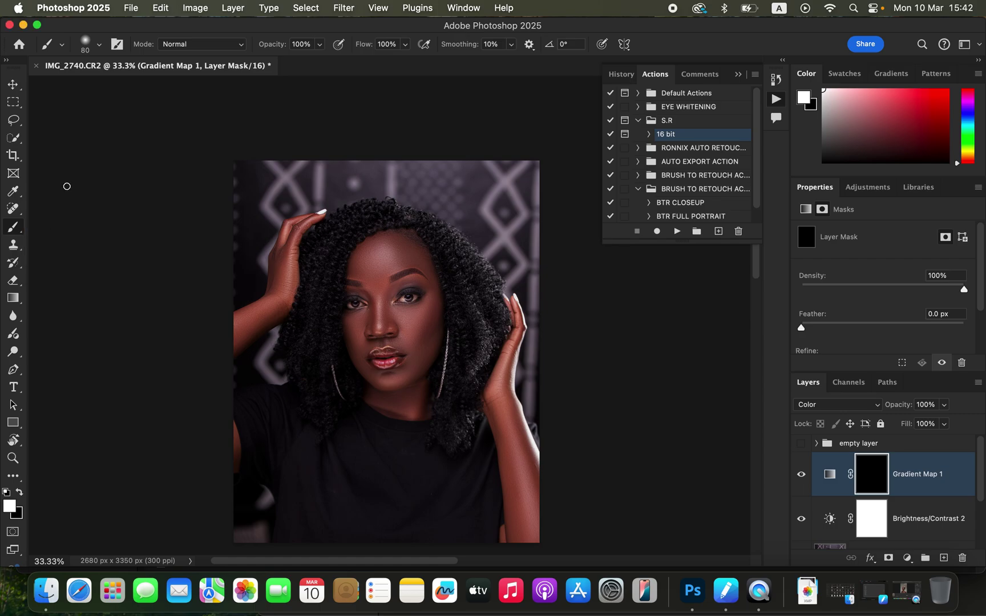
pyautogui.click(98, 45)
pyautogui.click(98, 44)
pyautogui.click(20, 490)
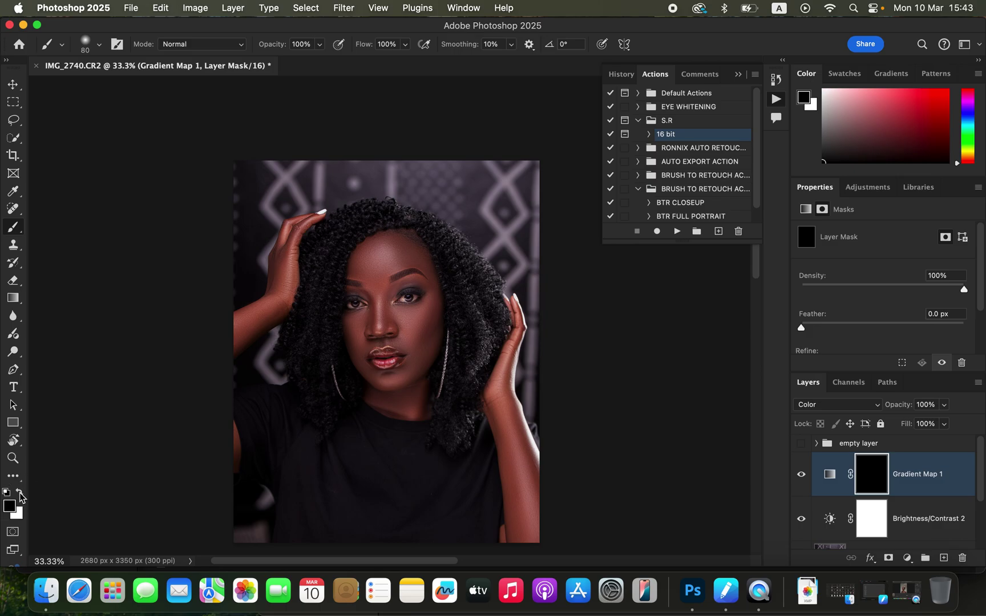
pyautogui.click(20, 490)
pyautogui.click(19, 491)
pyautogui.click(19, 491)
pyautogui.click(20, 492)
pyautogui.click(20, 492)
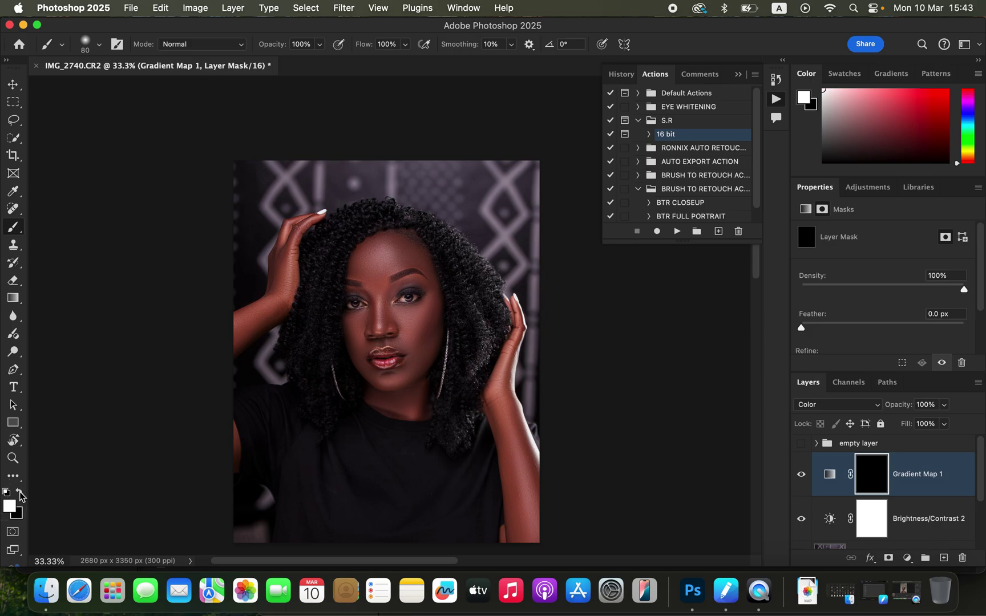
pyautogui.click(20, 493)
pyautogui.click(19, 493)
pyautogui.click(19, 493)
pyautogui.click(19, 493)
# Paint white over the face skin on the Gradient Map's mask with the brush enlarged to size 175
pyautogui.press('super+equal')
pyautogui.press('super+equal')
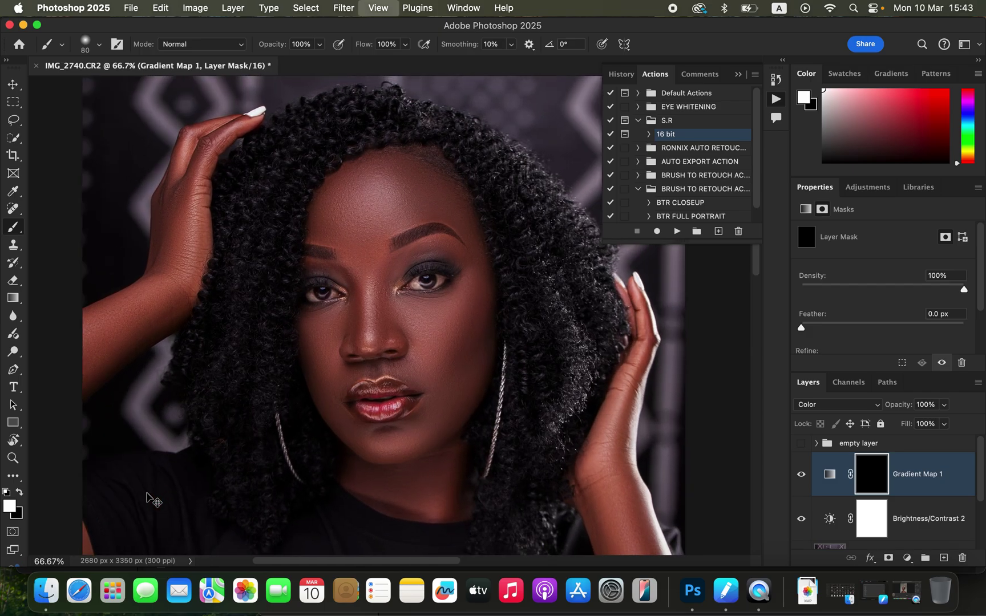
pyautogui.press('super+minus')
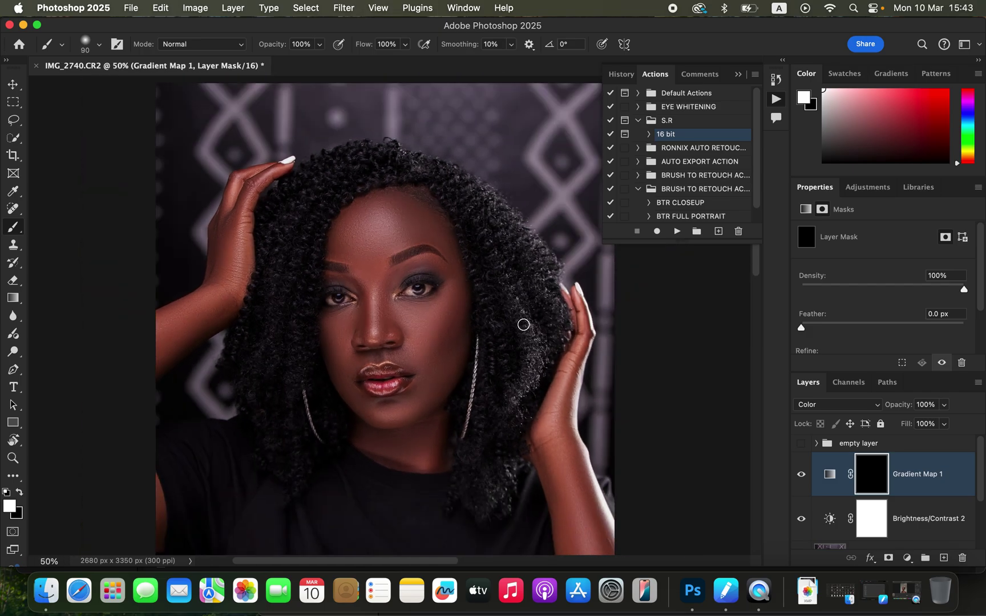
pyautogui.press(']')
pyautogui.press(']')
pyautogui.press(']')
pyautogui.press(']')
pyautogui.press(']')
pyautogui.press(']')
pyautogui.press(']')
pyautogui.press('[')
pyautogui.press('[')
pyautogui.press('[')
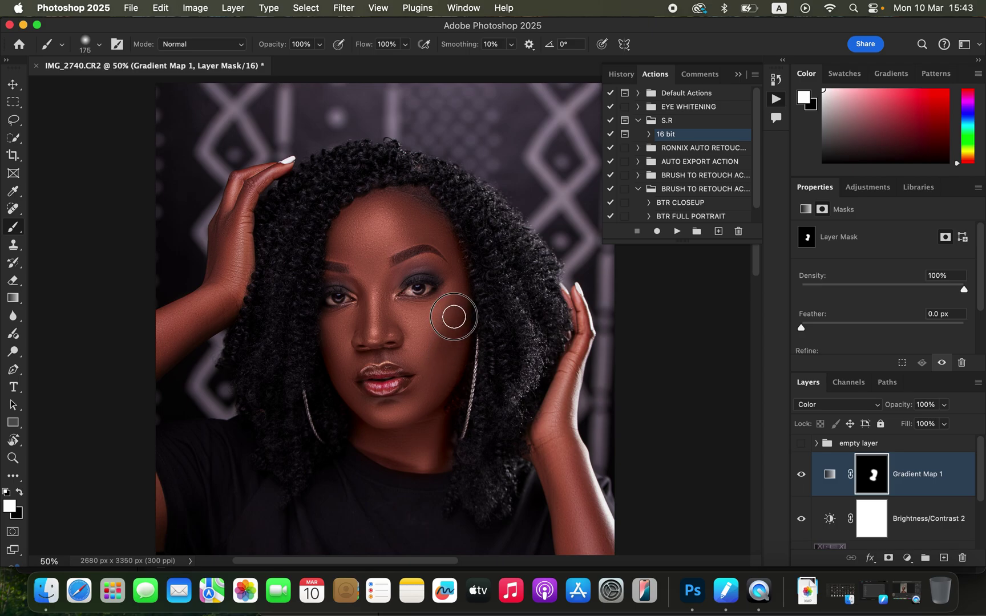
pyautogui.moveTo(454, 316); pyautogui.dragTo(418, 220)
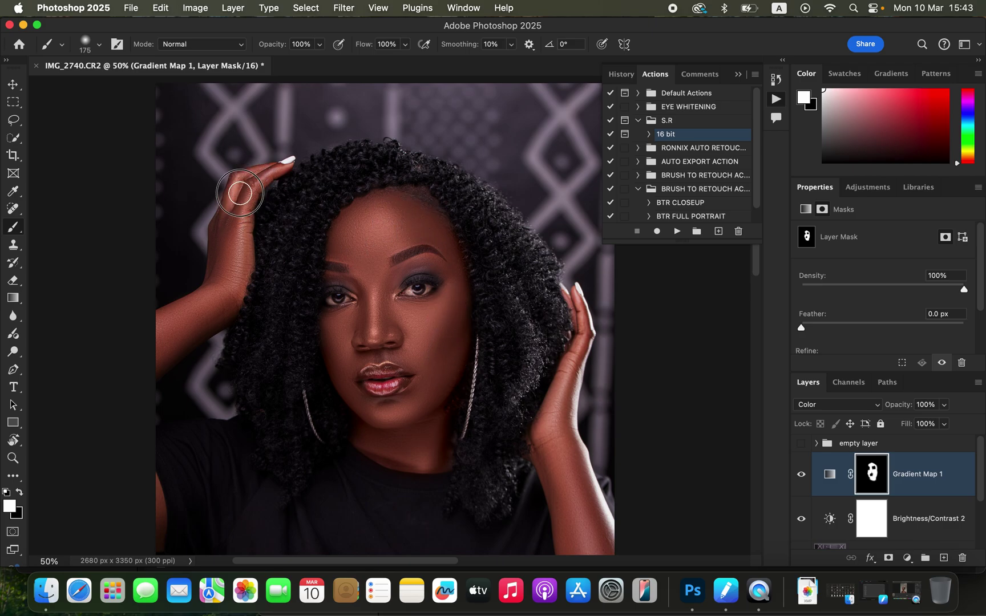
# Paint white over both raised hands and arms on the Gradient Map's mask
pyautogui.moveTo(239, 193)
pyautogui.mouseDown()
pyautogui.moveTo(226, 273)
pyautogui.moveTo(237, 271)
pyautogui.moveTo(222, 294)
pyautogui.moveTo(188, 325)
pyautogui.moveTo(157, 333)
pyautogui.moveTo(164, 340)
pyautogui.moveTo(214, 298)
pyautogui.mouseUp()
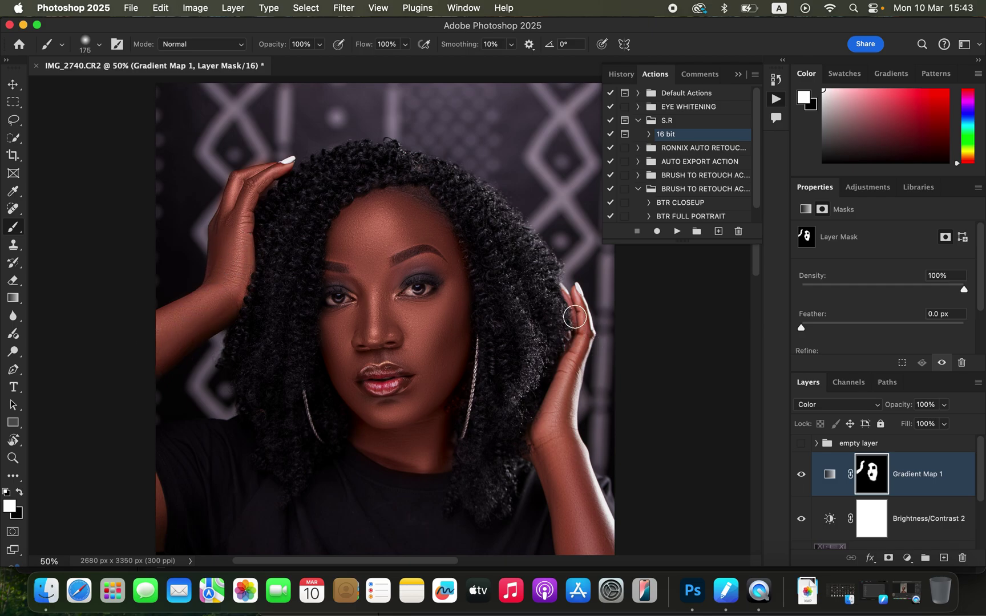
pyautogui.moveTo(575, 316)
pyautogui.mouseDown()
pyautogui.moveTo(583, 340)
pyautogui.moveTo(555, 409)
pyautogui.moveTo(556, 445)
pyautogui.moveTo(546, 424)
pyautogui.moveTo(584, 552)
pyautogui.moveTo(596, 522)
pyautogui.moveTo(575, 515)
pyautogui.moveTo(597, 551)
pyautogui.mouseUp()
pyautogui.press('super+minus')
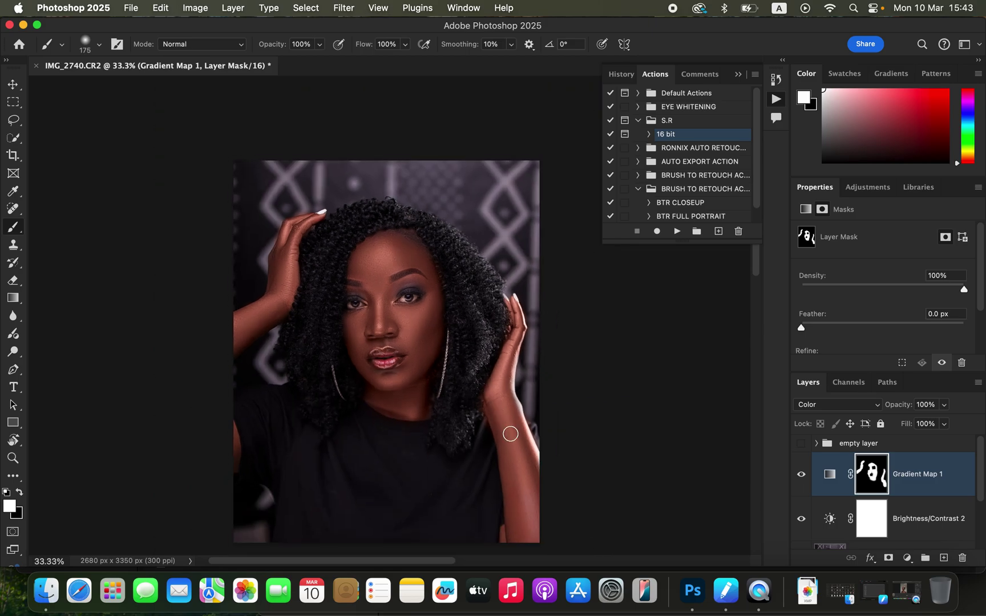
pyautogui.moveTo(511, 434)
pyautogui.mouseDown()
pyautogui.moveTo(530, 518)
pyautogui.moveTo(523, 529)
pyautogui.moveTo(522, 502)
pyautogui.moveTo(518, 522)
pyautogui.moveTo(536, 542)
pyautogui.moveTo(511, 535)
pyautogui.moveTo(530, 514)
pyautogui.moveTo(507, 416)
pyautogui.mouseUp()
pyautogui.moveTo(229, 455)
pyautogui.mouseDown()
pyautogui.moveTo(236, 462)
pyautogui.moveTo(236, 452)
pyautogui.mouseUp()
pyautogui.click(519, 509)
# Switch the foreground color to black and lower the Gradient Map layer's opacity to 77%
pyautogui.click(23, 494)
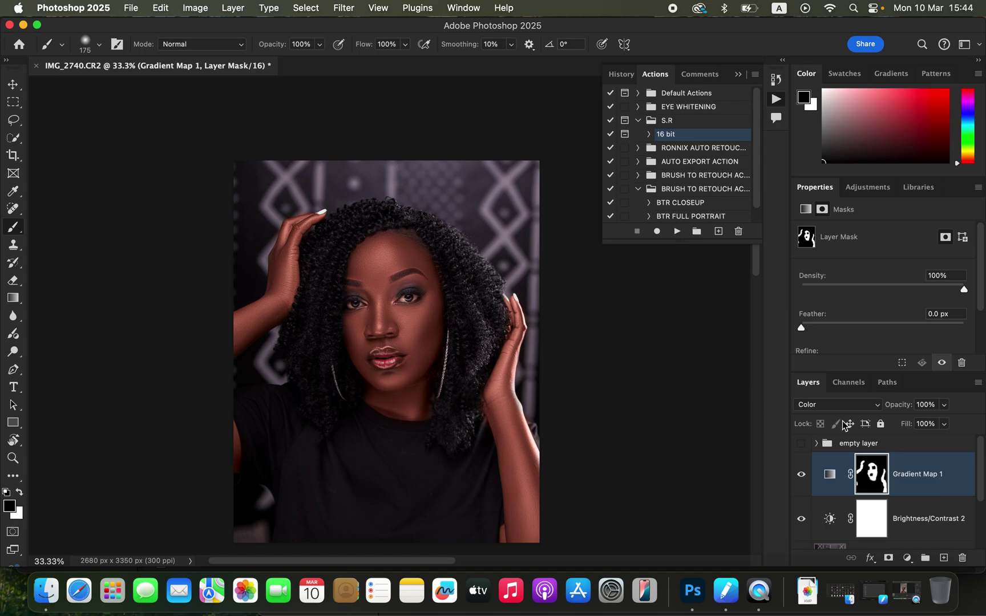
pyautogui.click(945, 406)
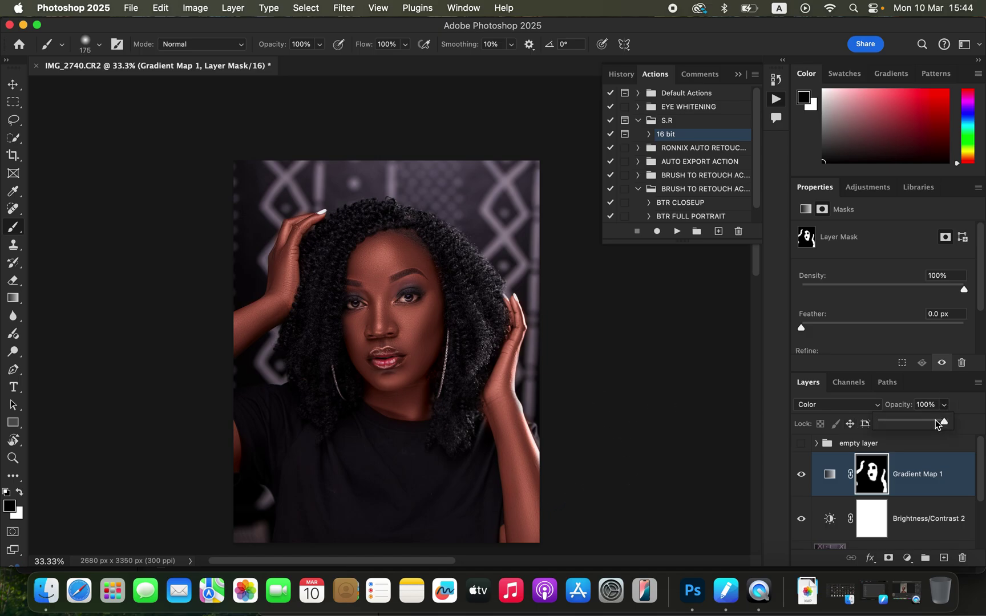
pyautogui.moveTo(937, 424); pyautogui.dragTo(925, 424)
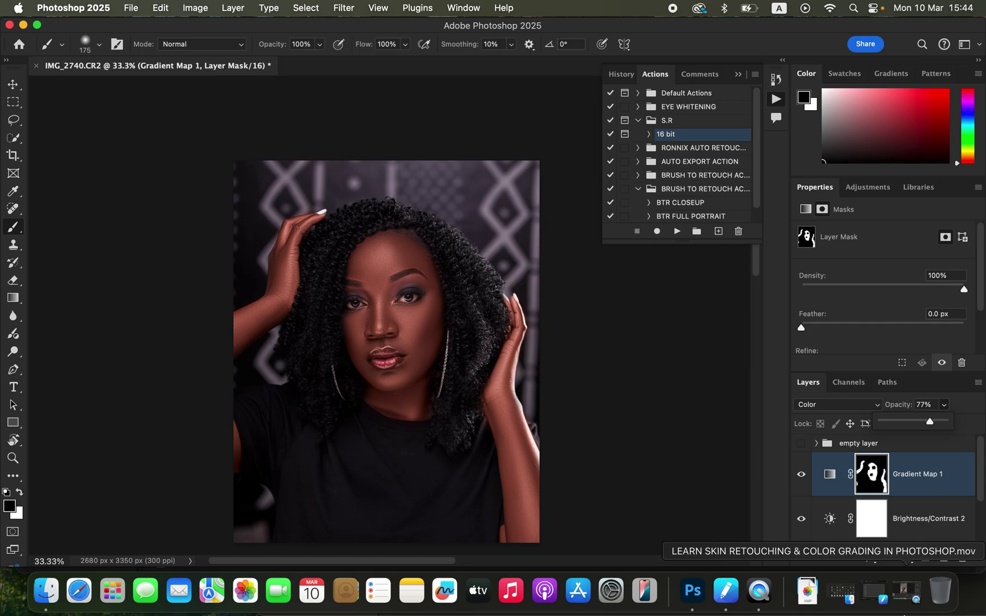
# Add a Hue/Saturation adjustment layer and set the Reds' lightness to -8
pyautogui.click(908, 559)
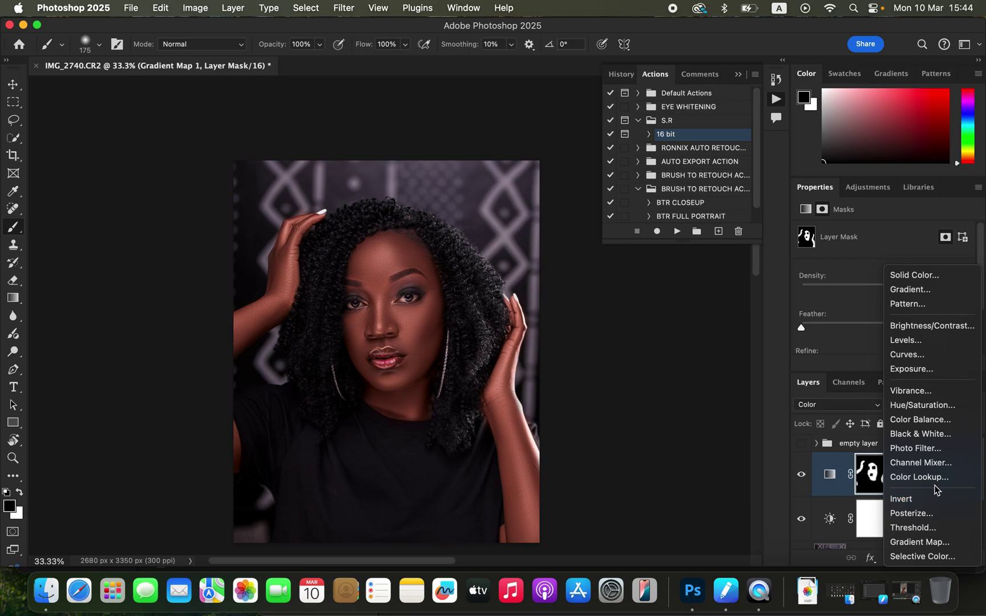
pyautogui.click(929, 407)
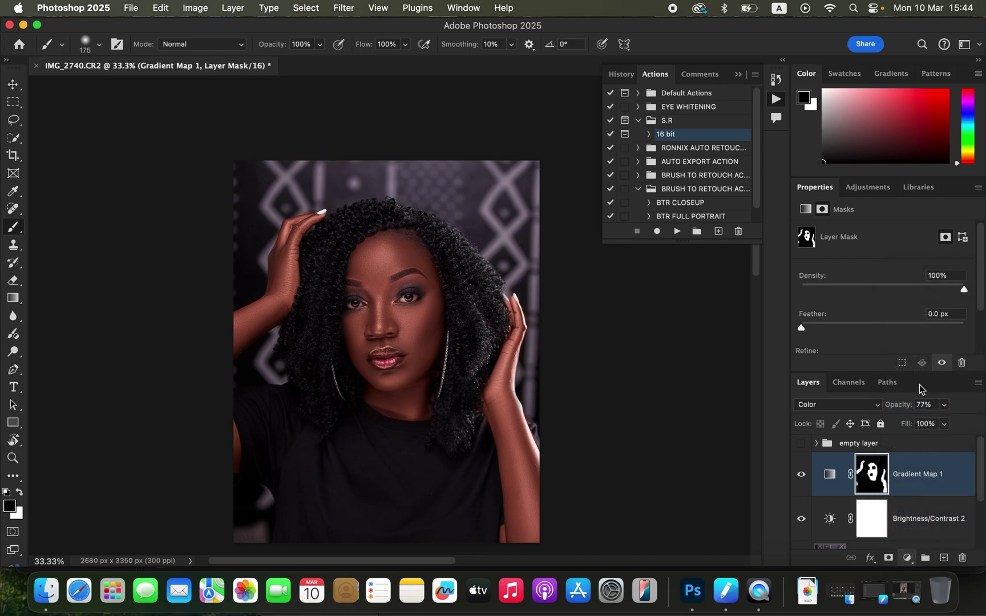
pyautogui.click(879, 254)
pyautogui.click(878, 266)
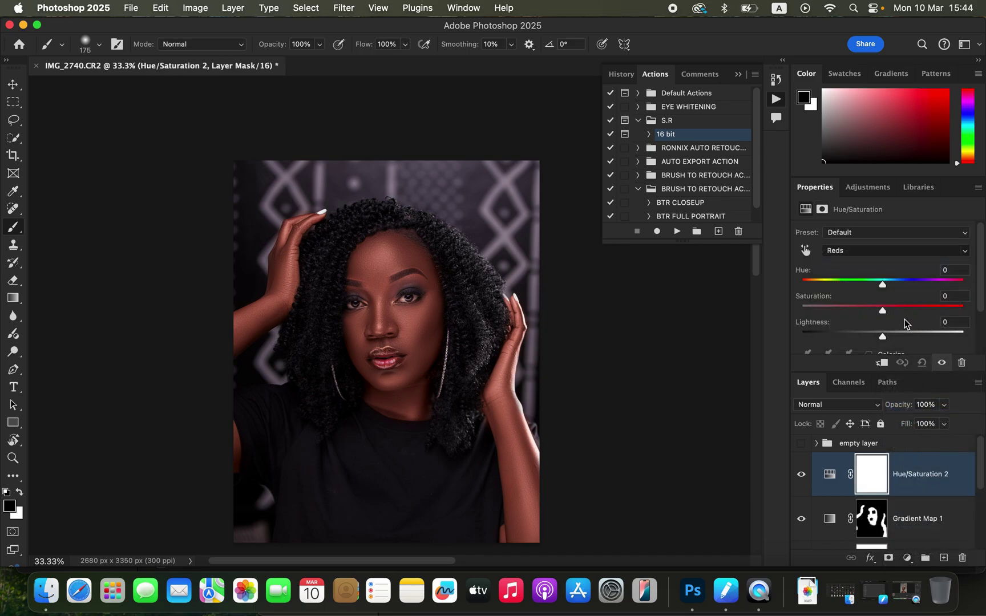
pyautogui.moveTo(883, 334)
pyautogui.mouseDown()
pyautogui.moveTo(868, 338)
pyautogui.moveTo(879, 341)
pyautogui.mouseUp()
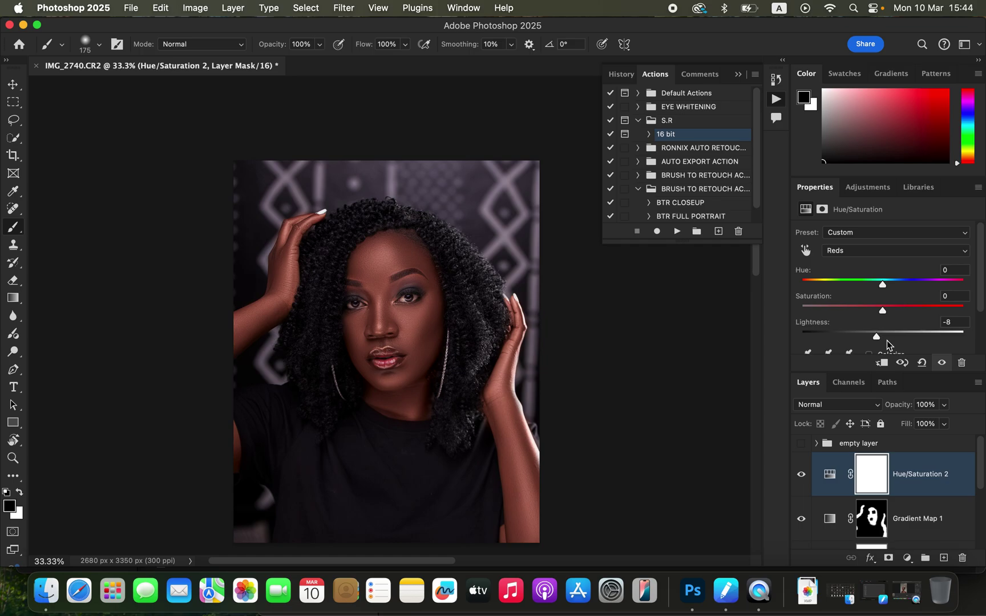
# Add a Black & White adjustment layer in Multiply mode and lower its opacity to 13%
pyautogui.click(908, 558)
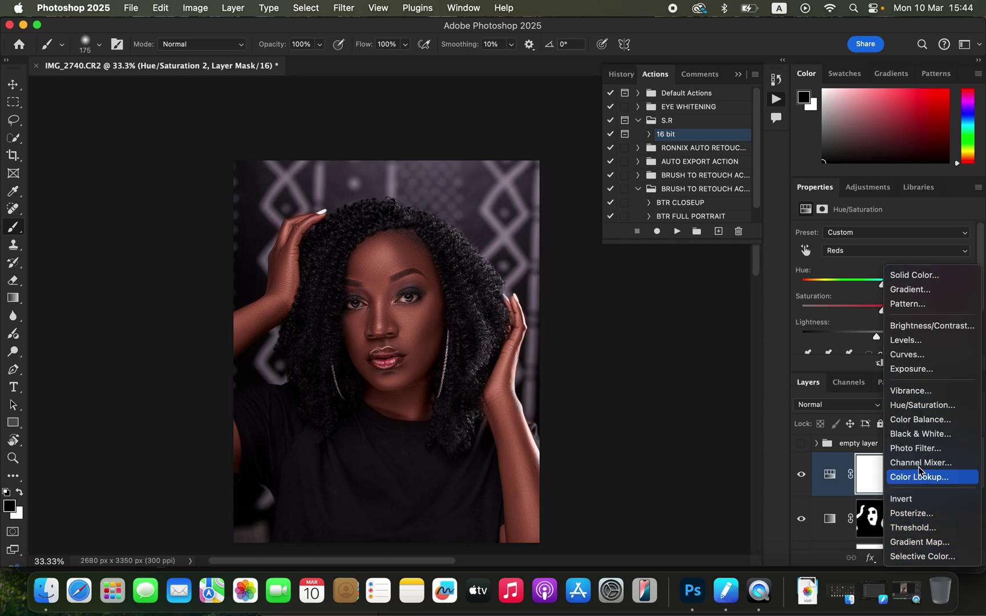
pyautogui.click(925, 429)
pyautogui.click(856, 406)
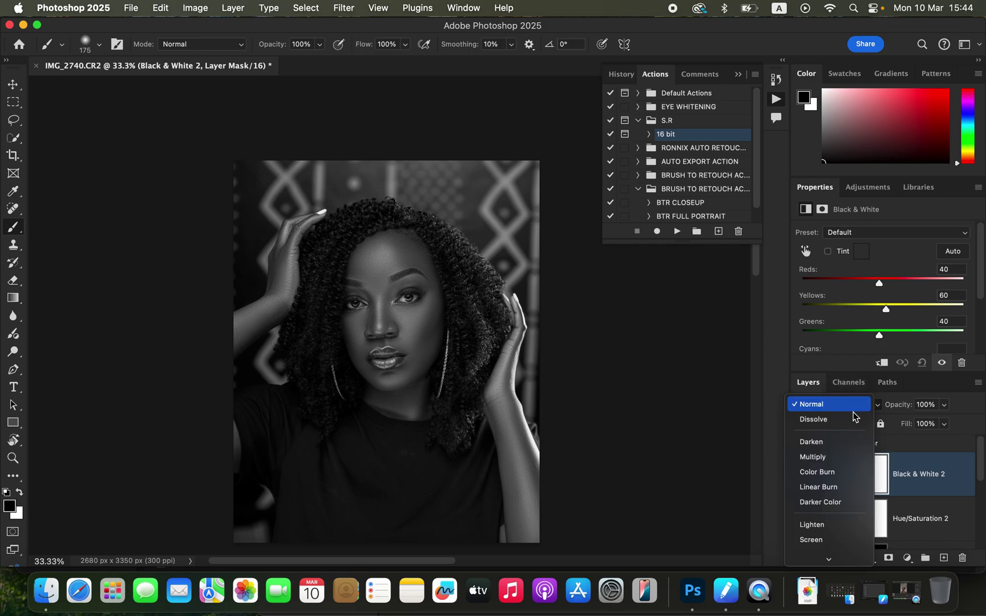
pyautogui.click(843, 463)
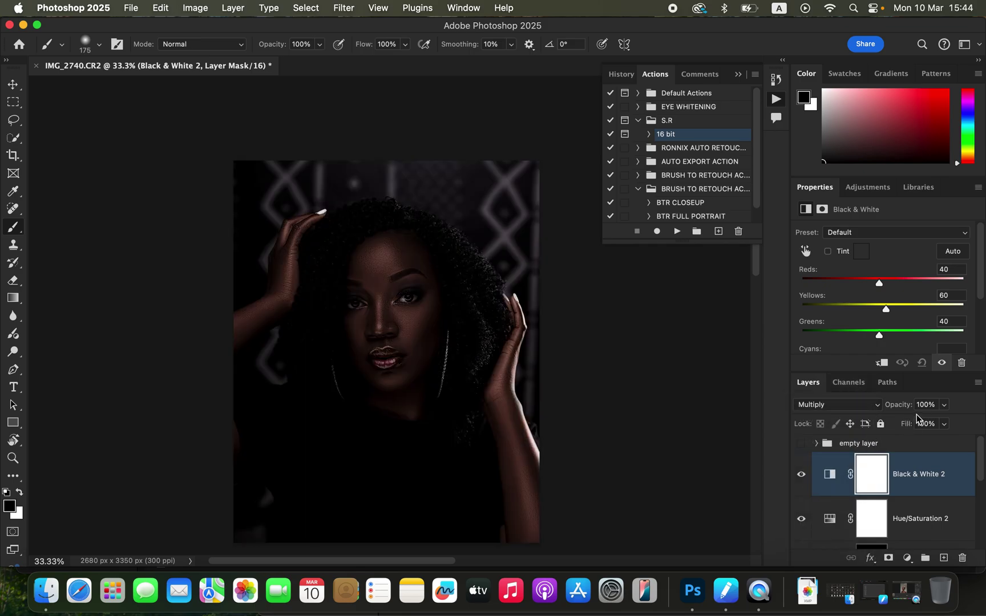
pyautogui.click(944, 405)
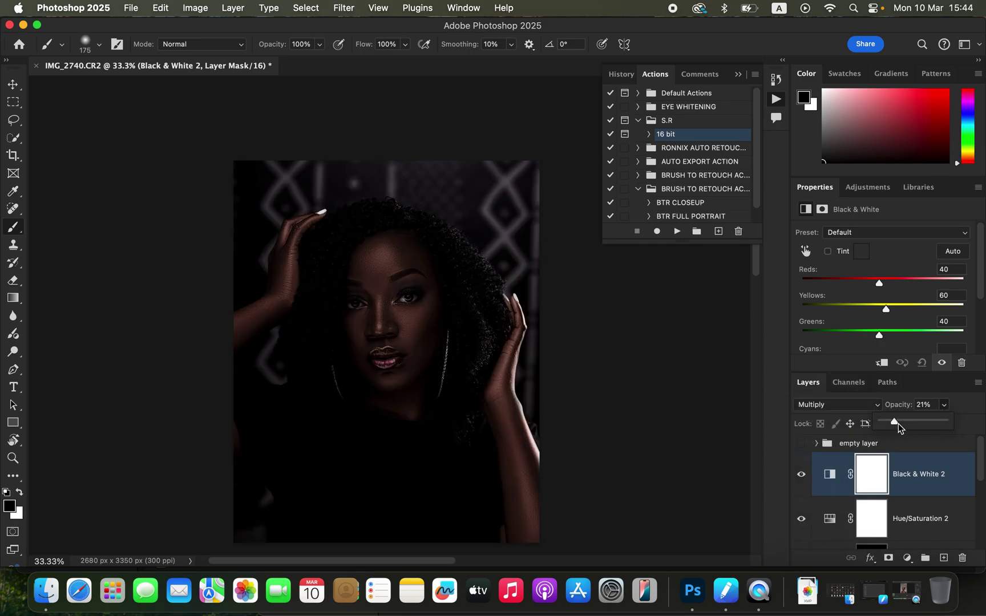
pyautogui.moveTo(893, 423); pyautogui.dragTo(891, 423)
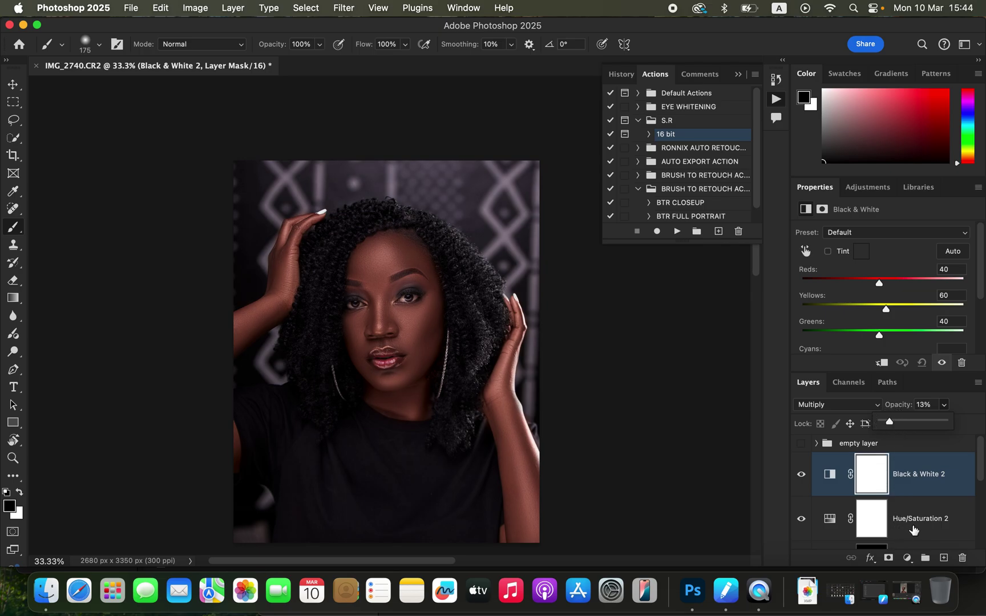
pyautogui.click(908, 557)
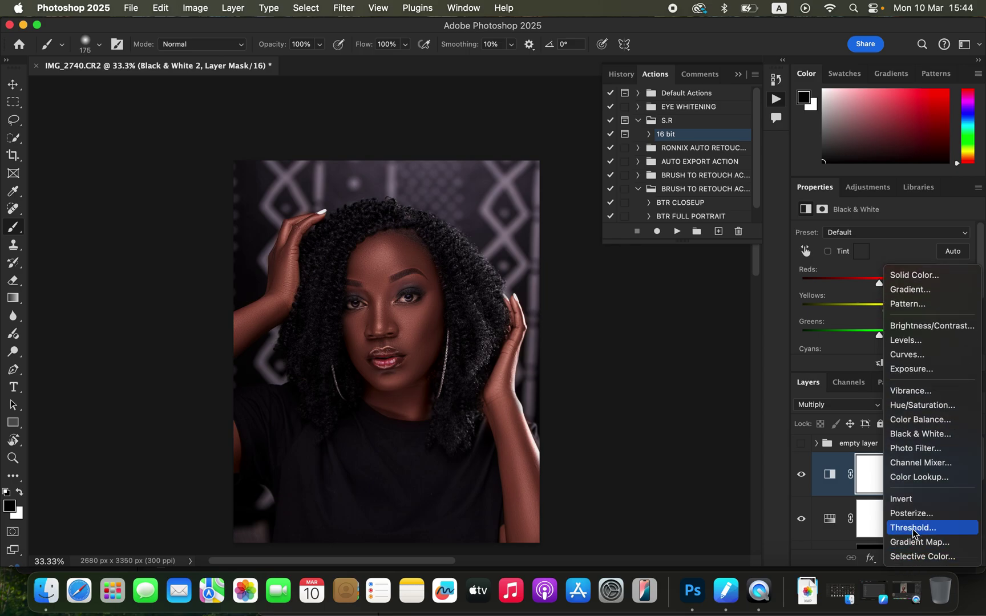
pyautogui.click(927, 406)
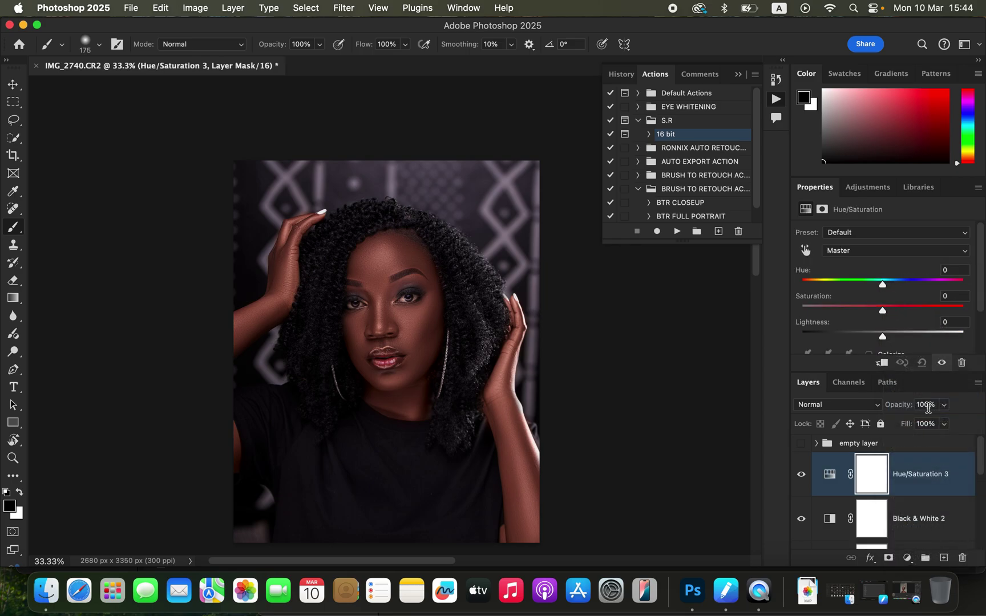
pyautogui.press('super+z')
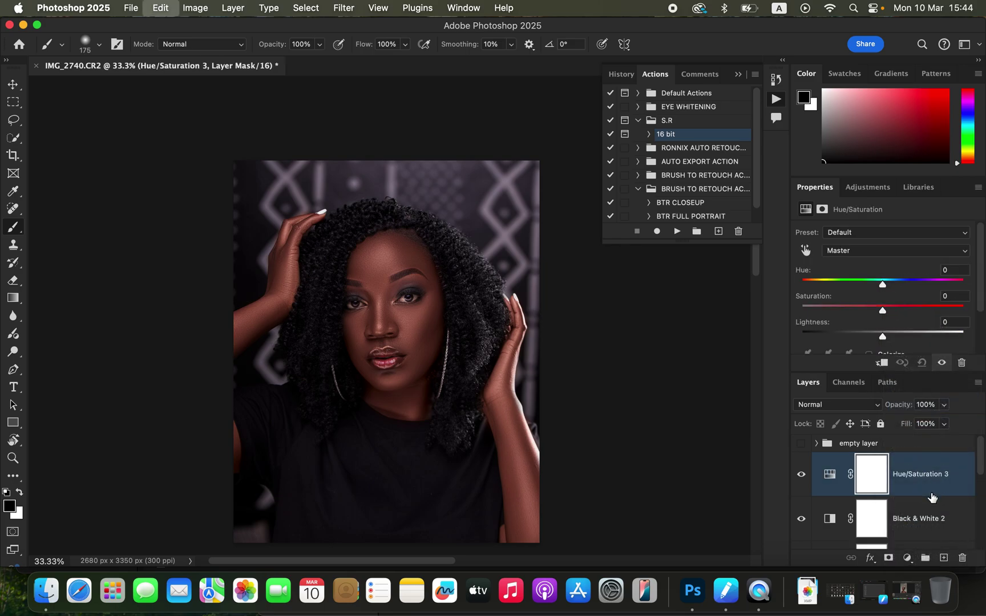
# Add a Color Balance adjustment layer and shift the midtones slightly from magenta toward green
pyautogui.click(907, 558)
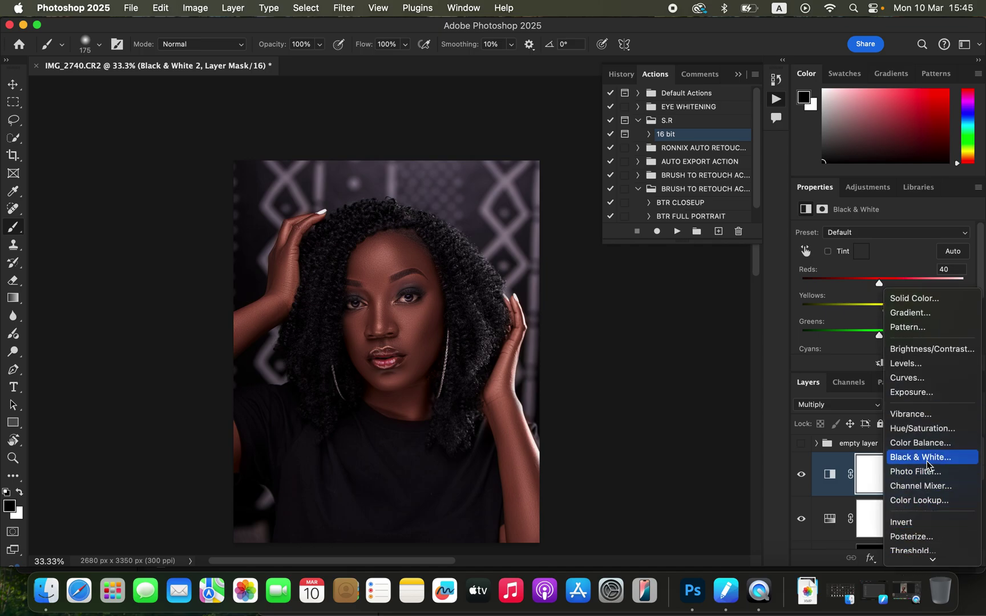
pyautogui.click(929, 444)
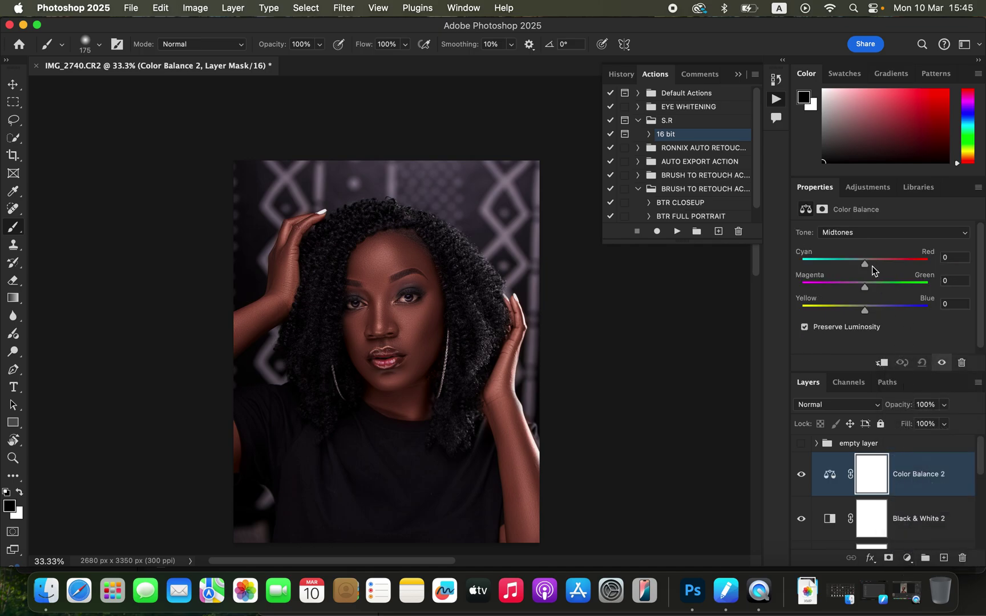
pyautogui.moveTo(865, 285); pyautogui.dragTo(868, 292)
# Add a Selective Color adjustment layer and set the cyan of the Blacks to +3%
pyautogui.click(908, 558)
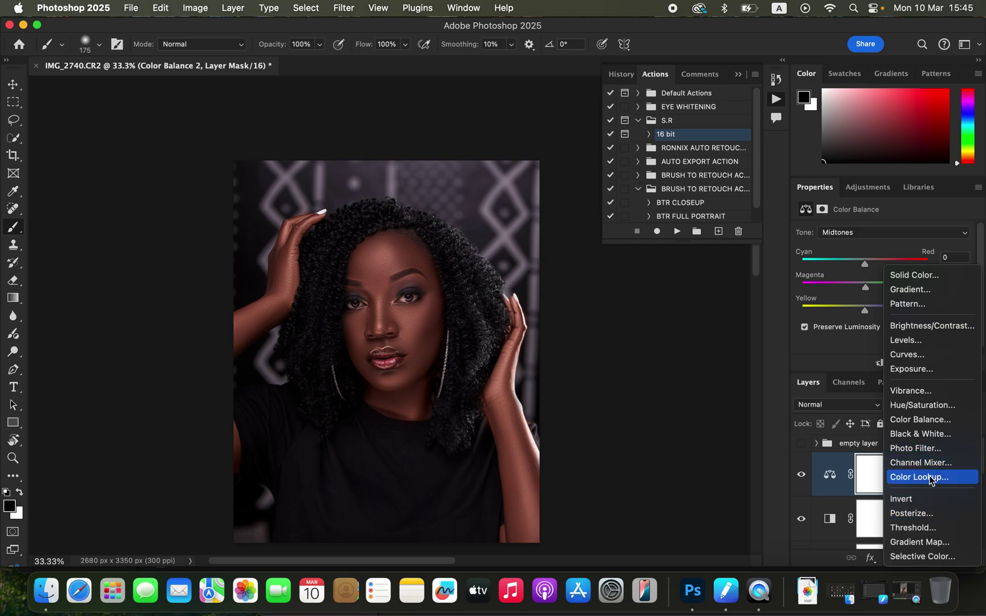
pyautogui.click(922, 556)
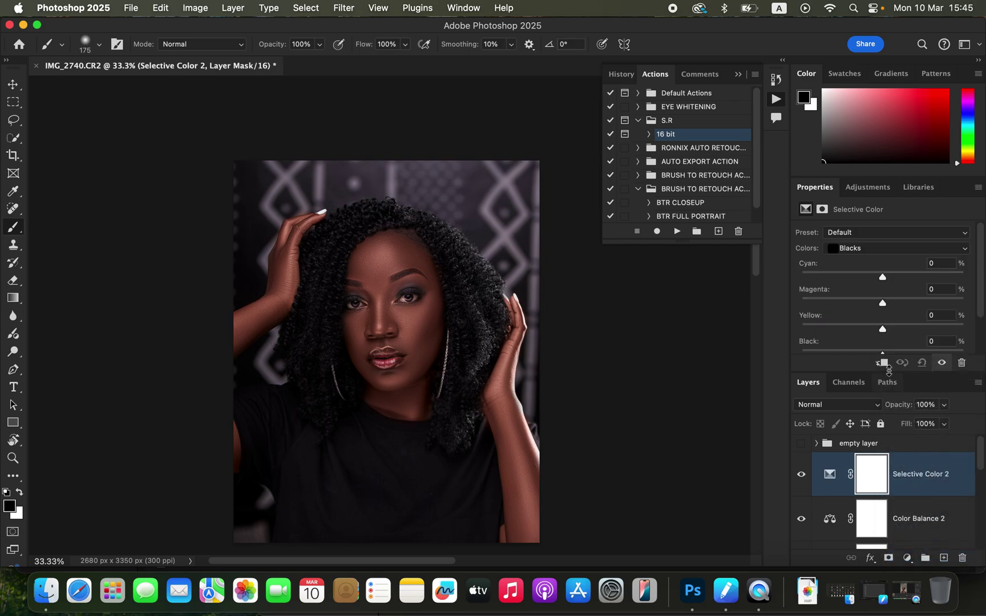
pyautogui.click(871, 251)
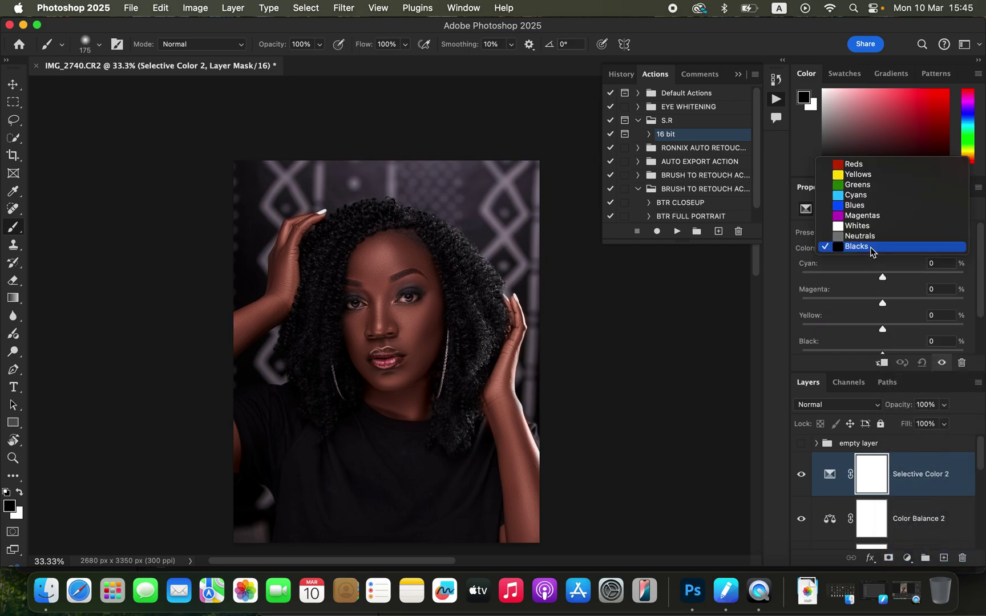
pyautogui.click(872, 249)
pyautogui.moveTo(883, 277); pyautogui.dragTo(886, 279)
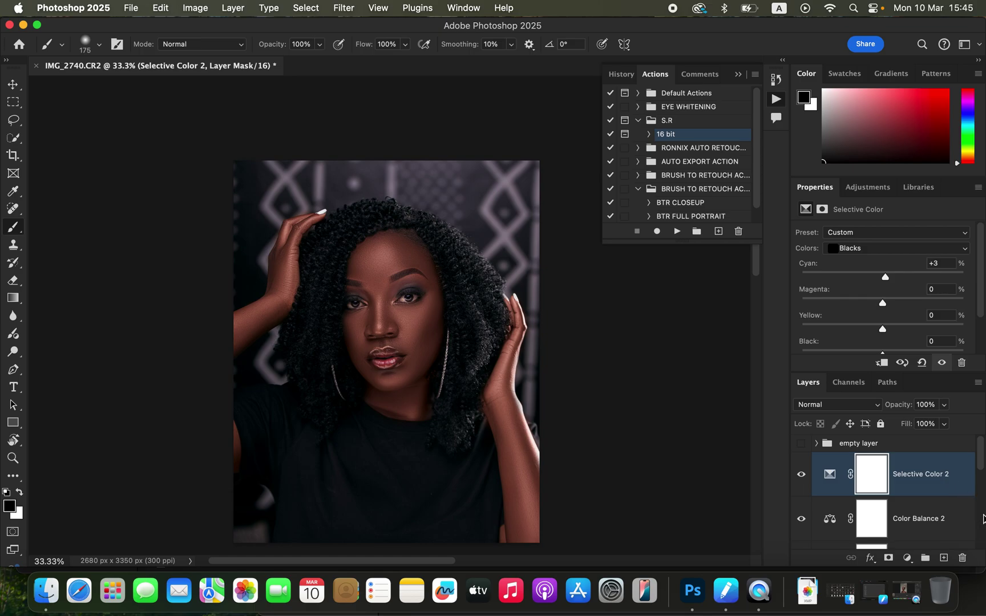
# Group the layers from Selective Color 2 down to Background copy and name the group "gradient method"
pyautogui.moveTo(980, 463); pyautogui.dragTo(983, 531)
pyautogui.keyDown('shift'); pyautogui.click(961, 515); pyautogui.keyUp('shift')
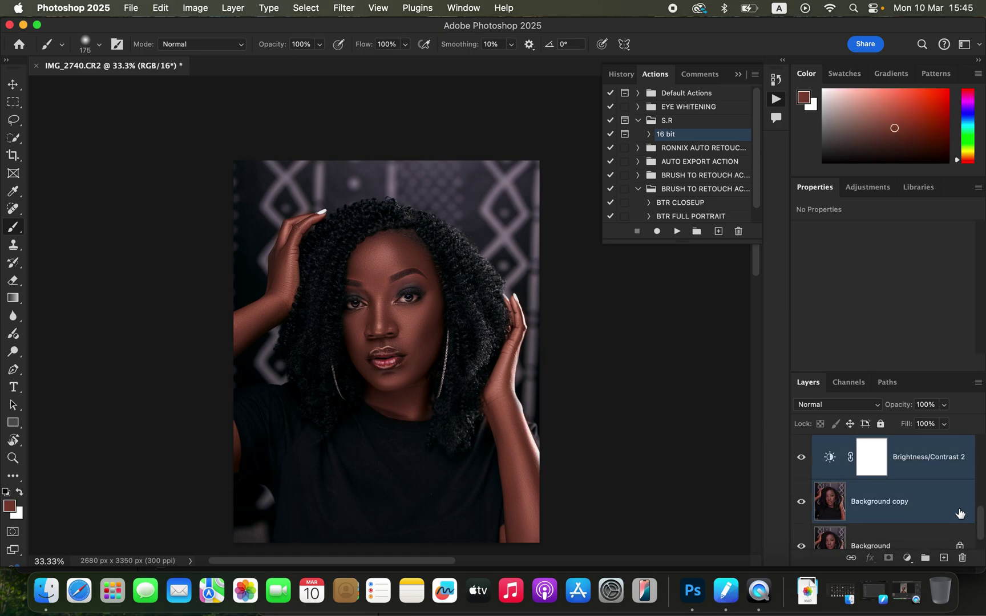
pyautogui.press('super+g')
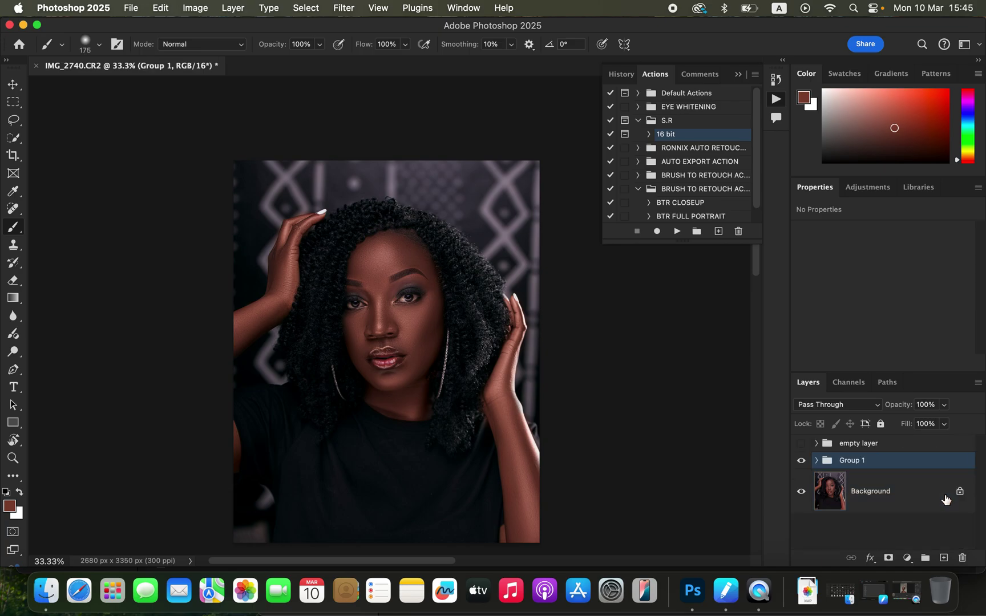
pyautogui.doubleClick(850, 461)
pyautogui.write('gradient method')
pyautogui.press('Return')
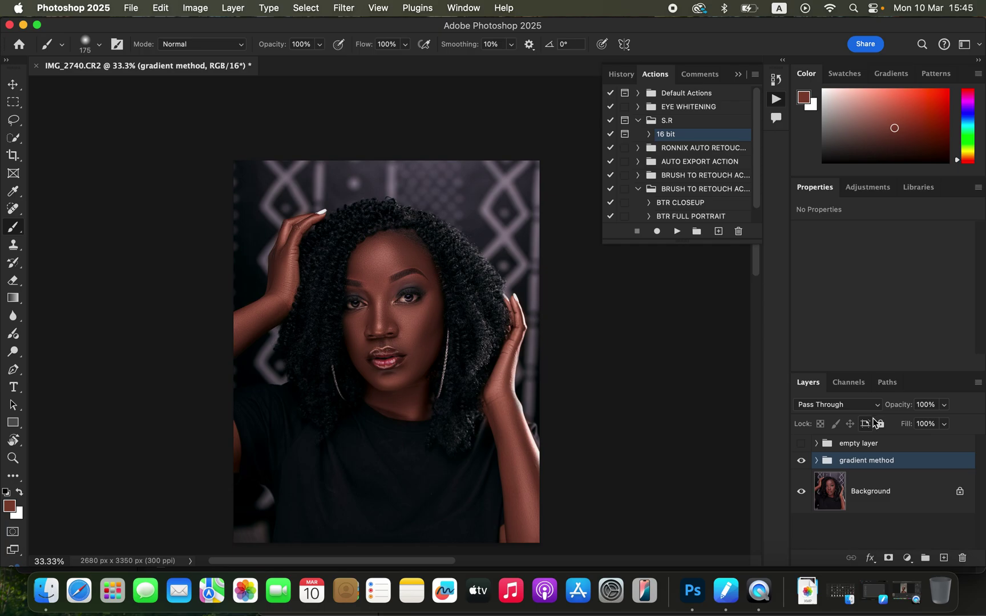
# Toggle the gradient method group's visibility to compare the portrait before and after the edit
pyautogui.click(801, 463)
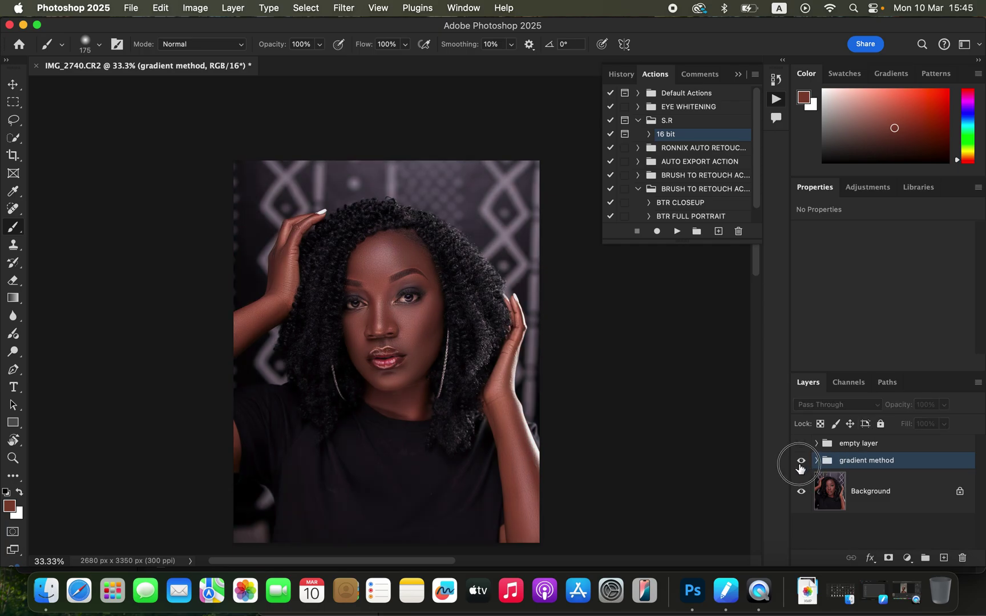
pyautogui.click(802, 462)
pyautogui.click(802, 462)
pyautogui.click(801, 462)
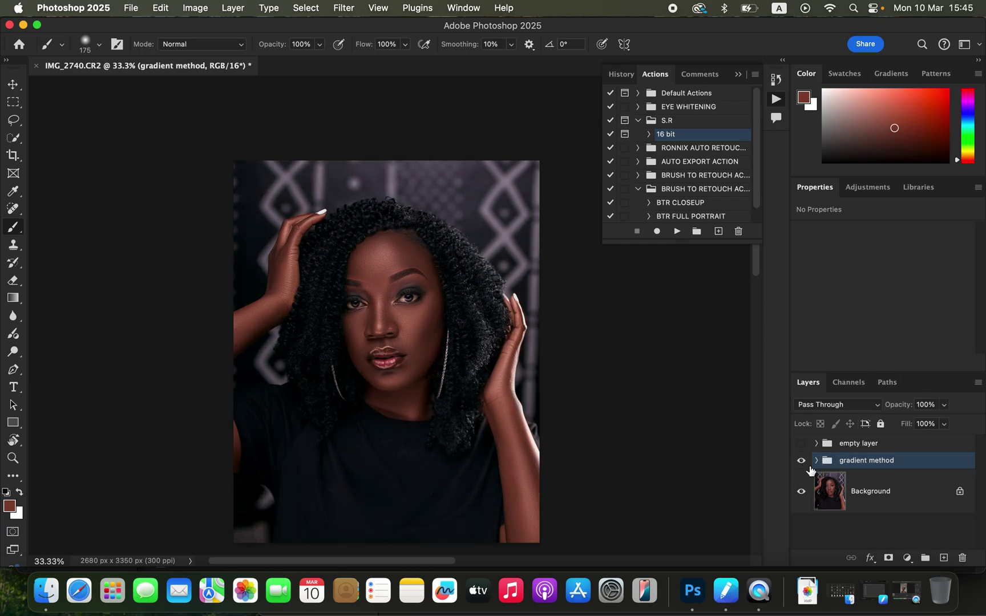
# Compare the empty layer group's result with the gradient method group's, leaving only the gradient method group visible above the Background
pyautogui.click(802, 461)
pyautogui.click(801, 444)
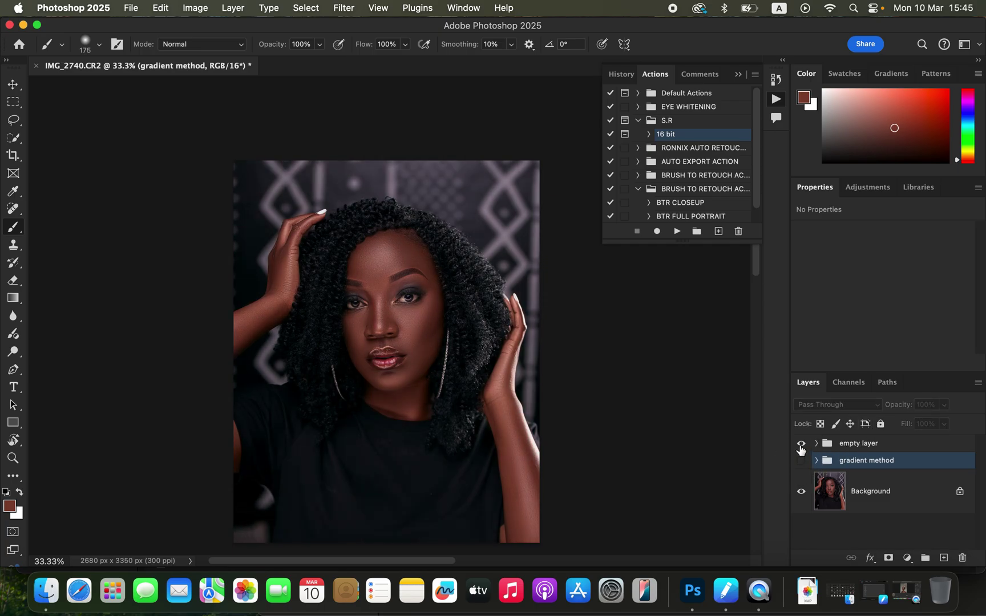
pyautogui.click(802, 445)
pyautogui.click(802, 445)
pyautogui.click(801, 445)
pyautogui.click(801, 445)
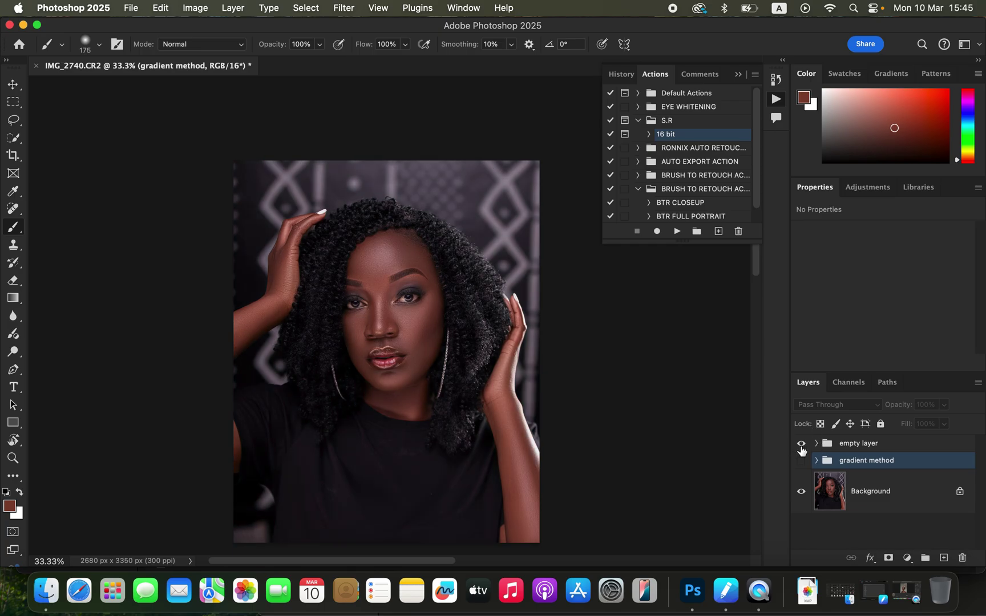
pyautogui.click(802, 445)
pyautogui.click(801, 461)
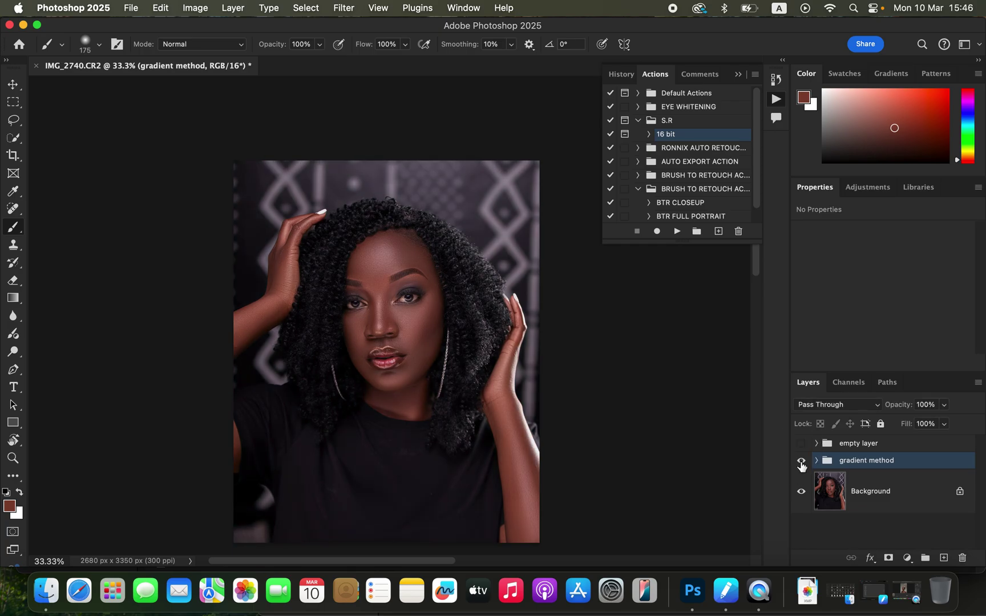
pyautogui.click(801, 462)
pyautogui.click(801, 463)
pyautogui.click(801, 463)
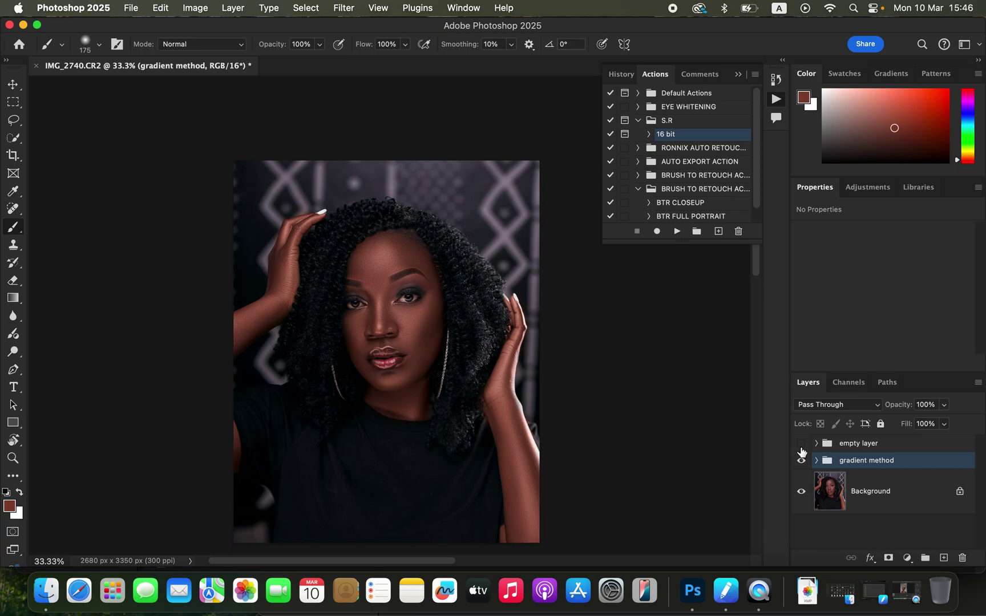